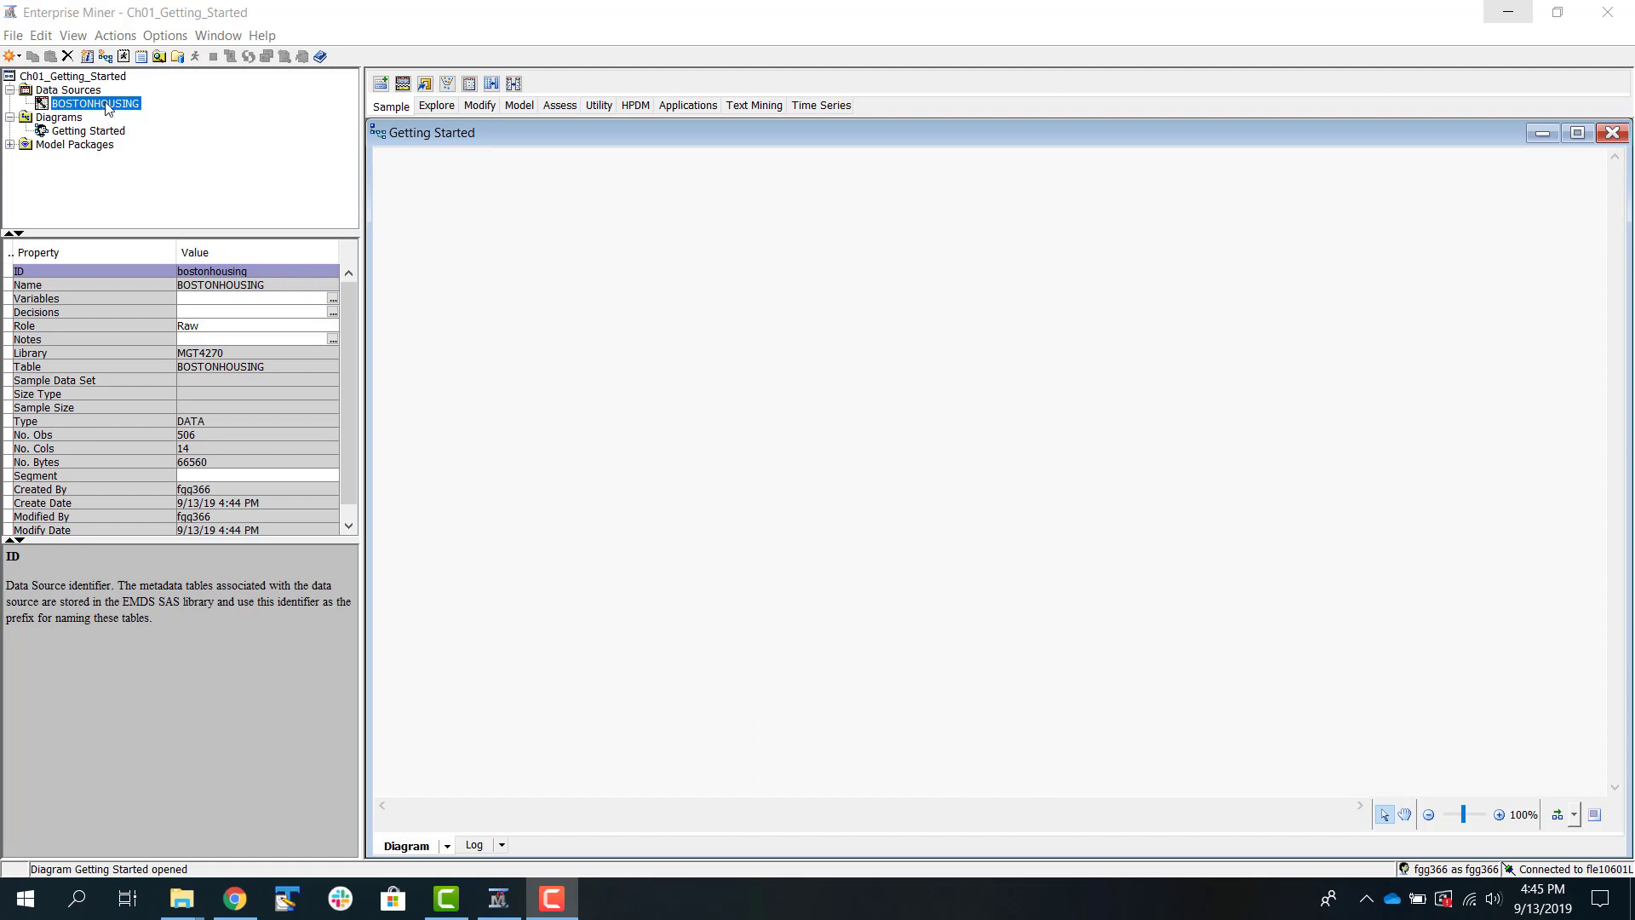
Step: Place the BOSTONHOUSING data source as an input data node near the upper-left corner of the Getting Started diagram
drag(109, 105, 255, 182)
drag(477, 290, 477, 290)
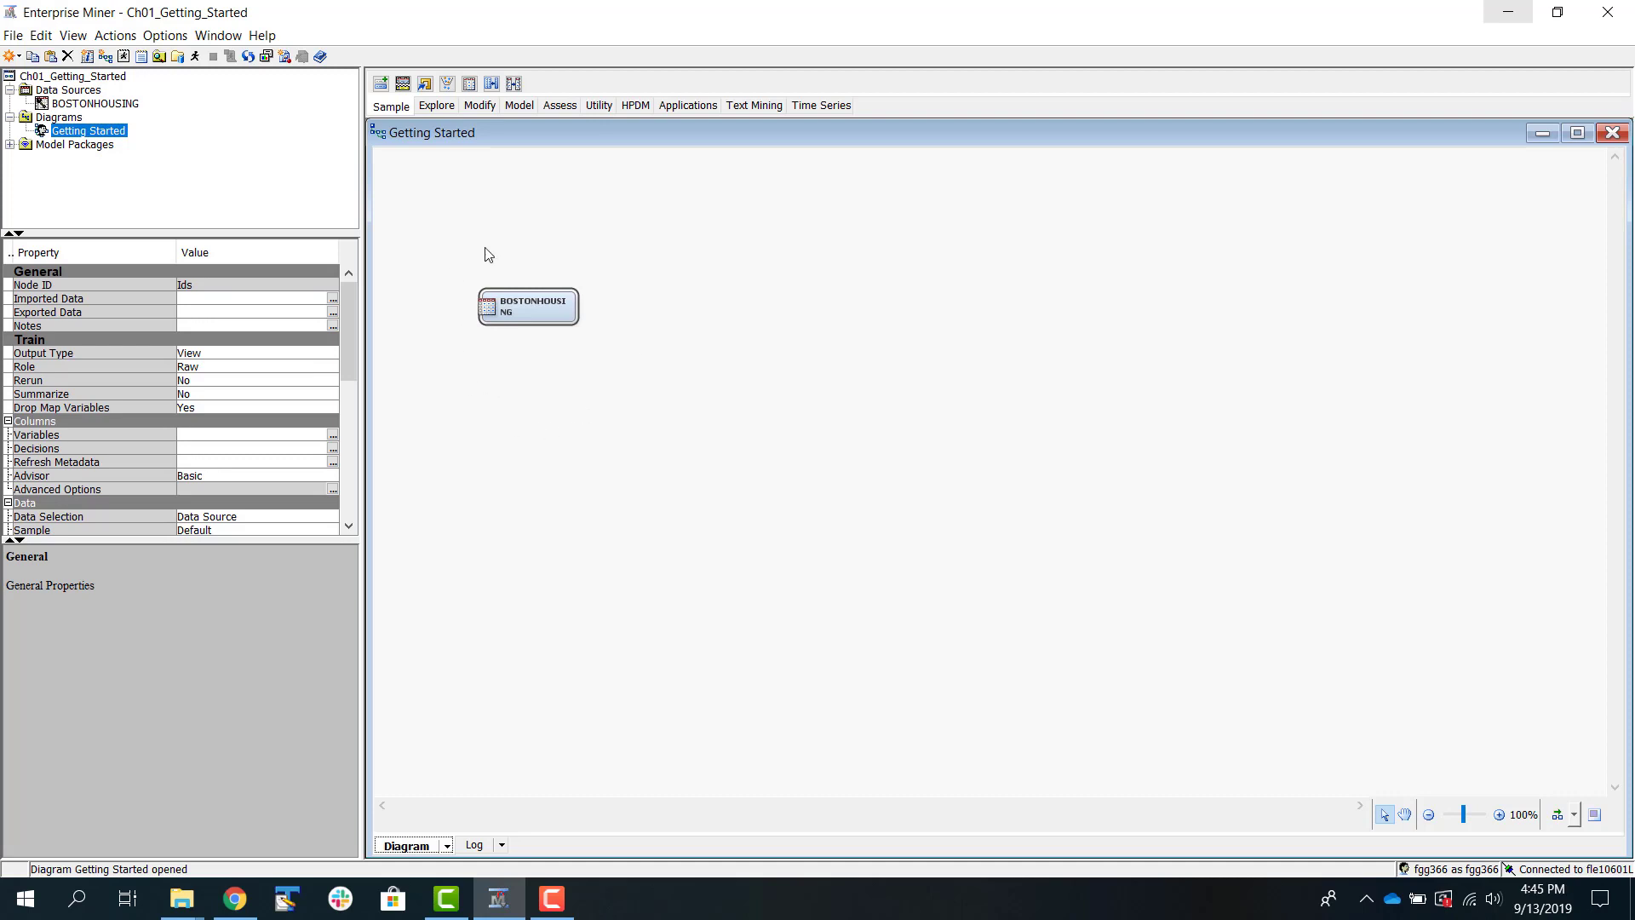
drag(545, 308, 529, 246)
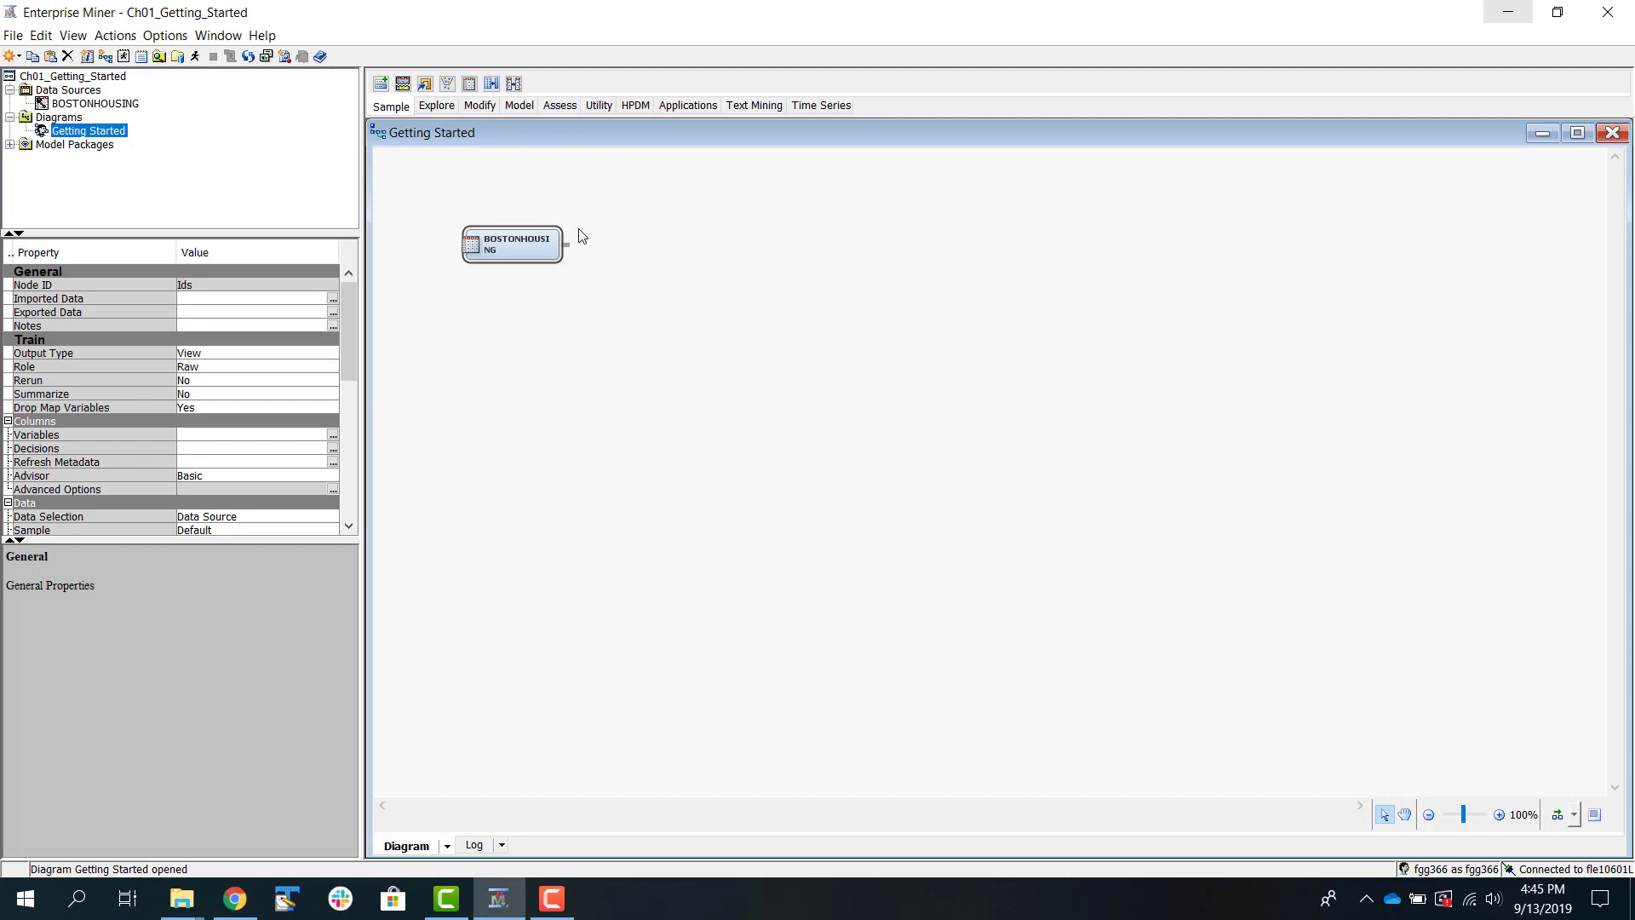
right_click(521, 238)
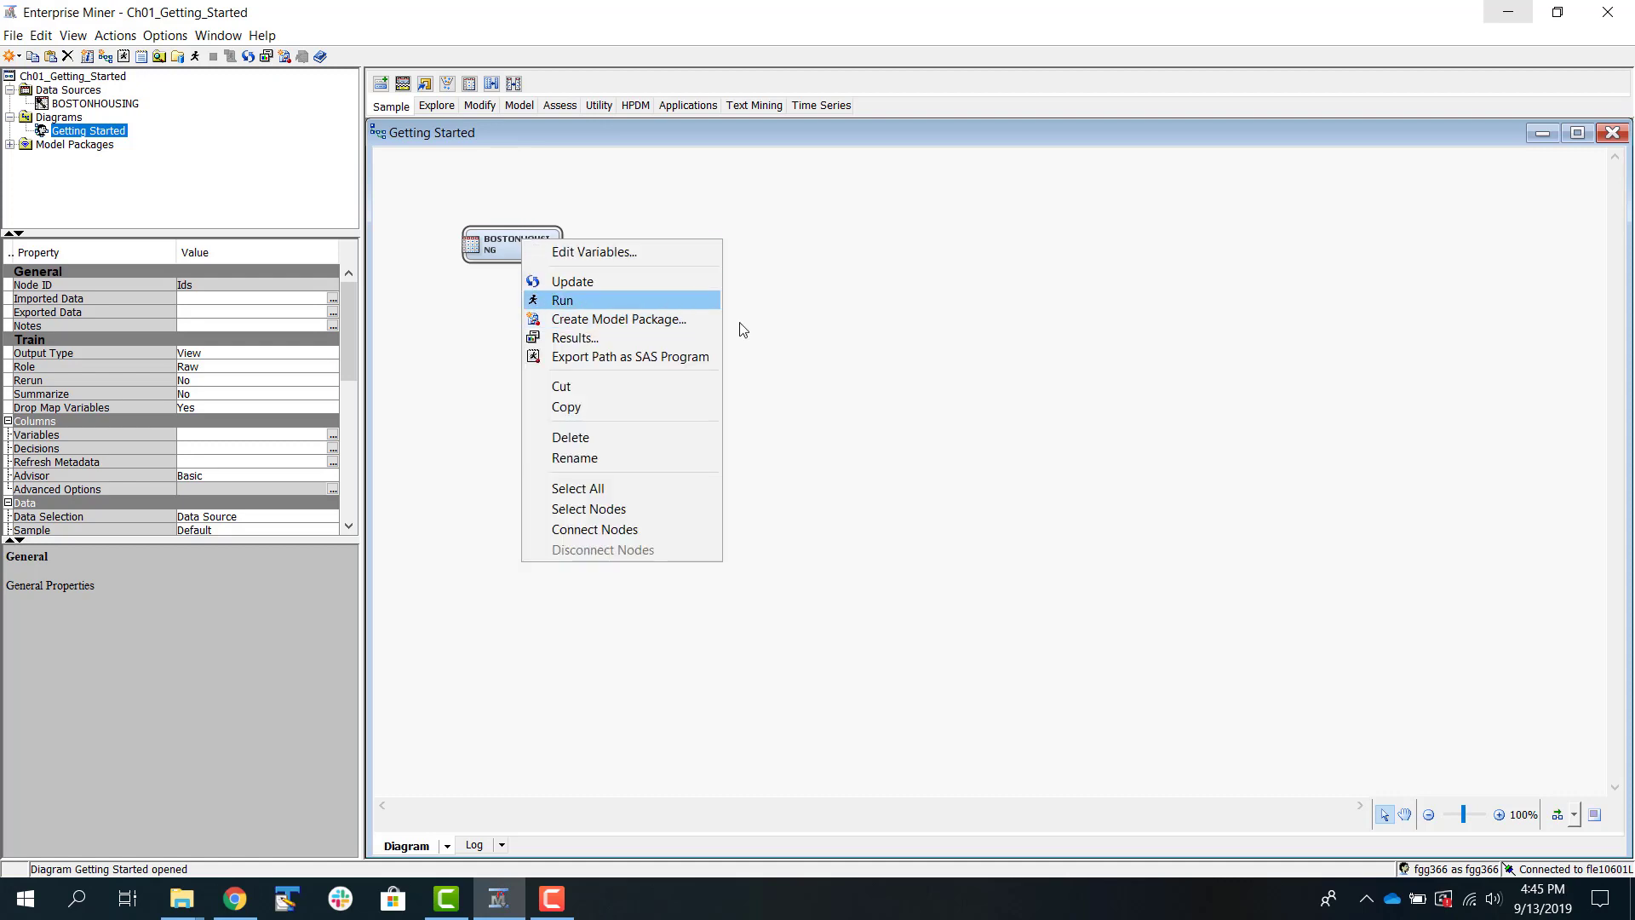
click(831, 329)
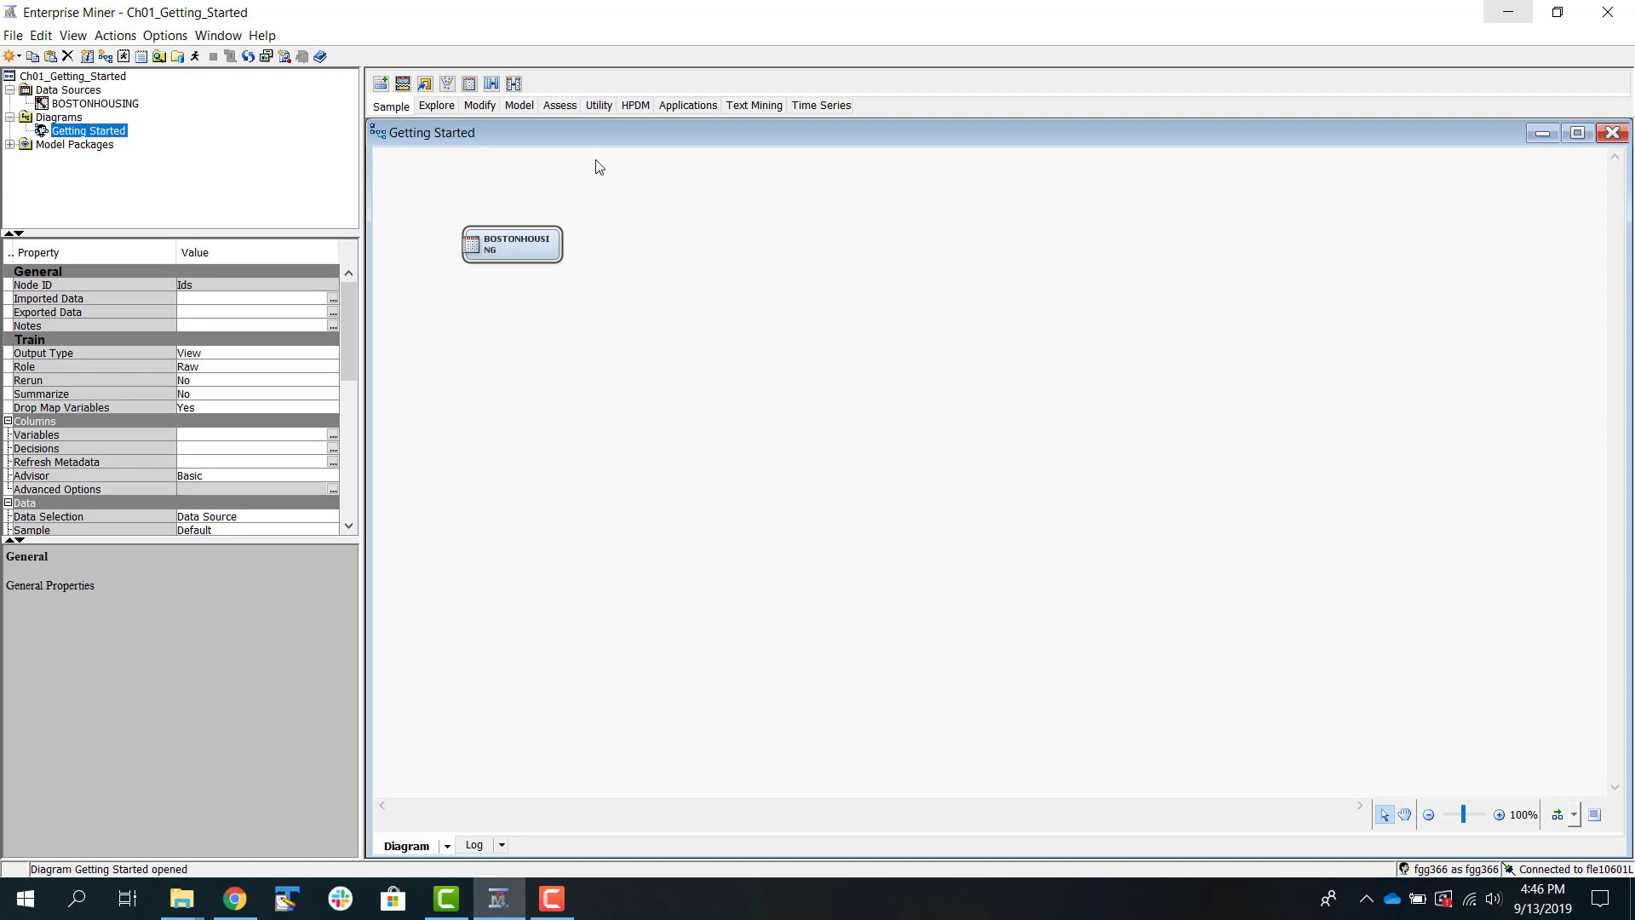
Step: Add a Regression model node beside the BOSTONHOUSING node and connect the data node to it
click(534, 111)
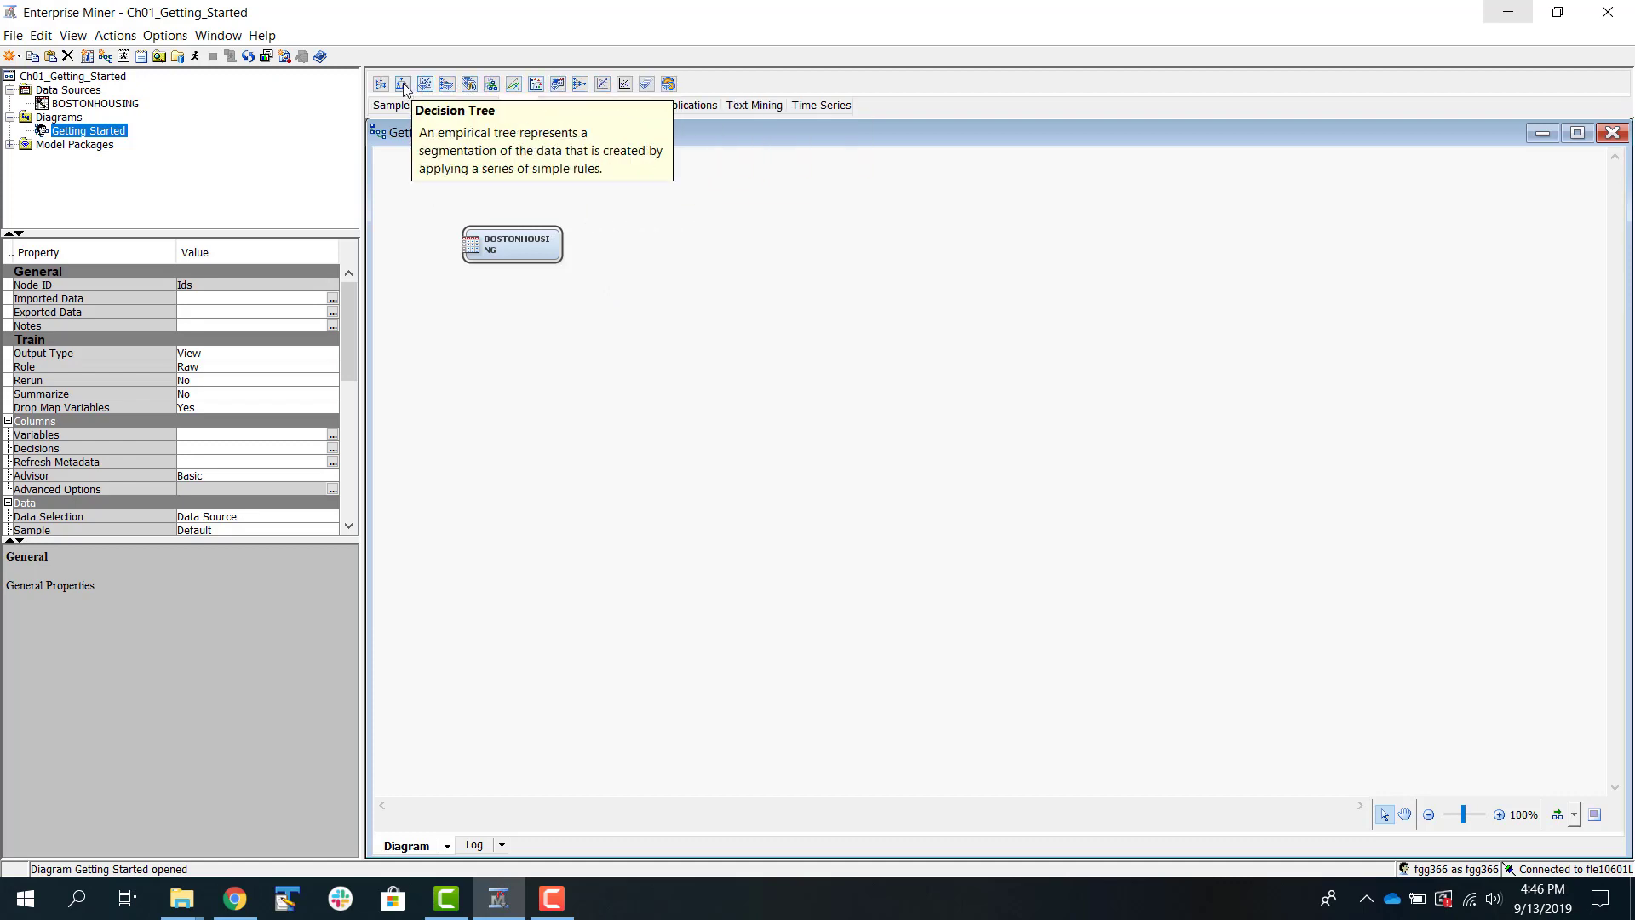
click(625, 85)
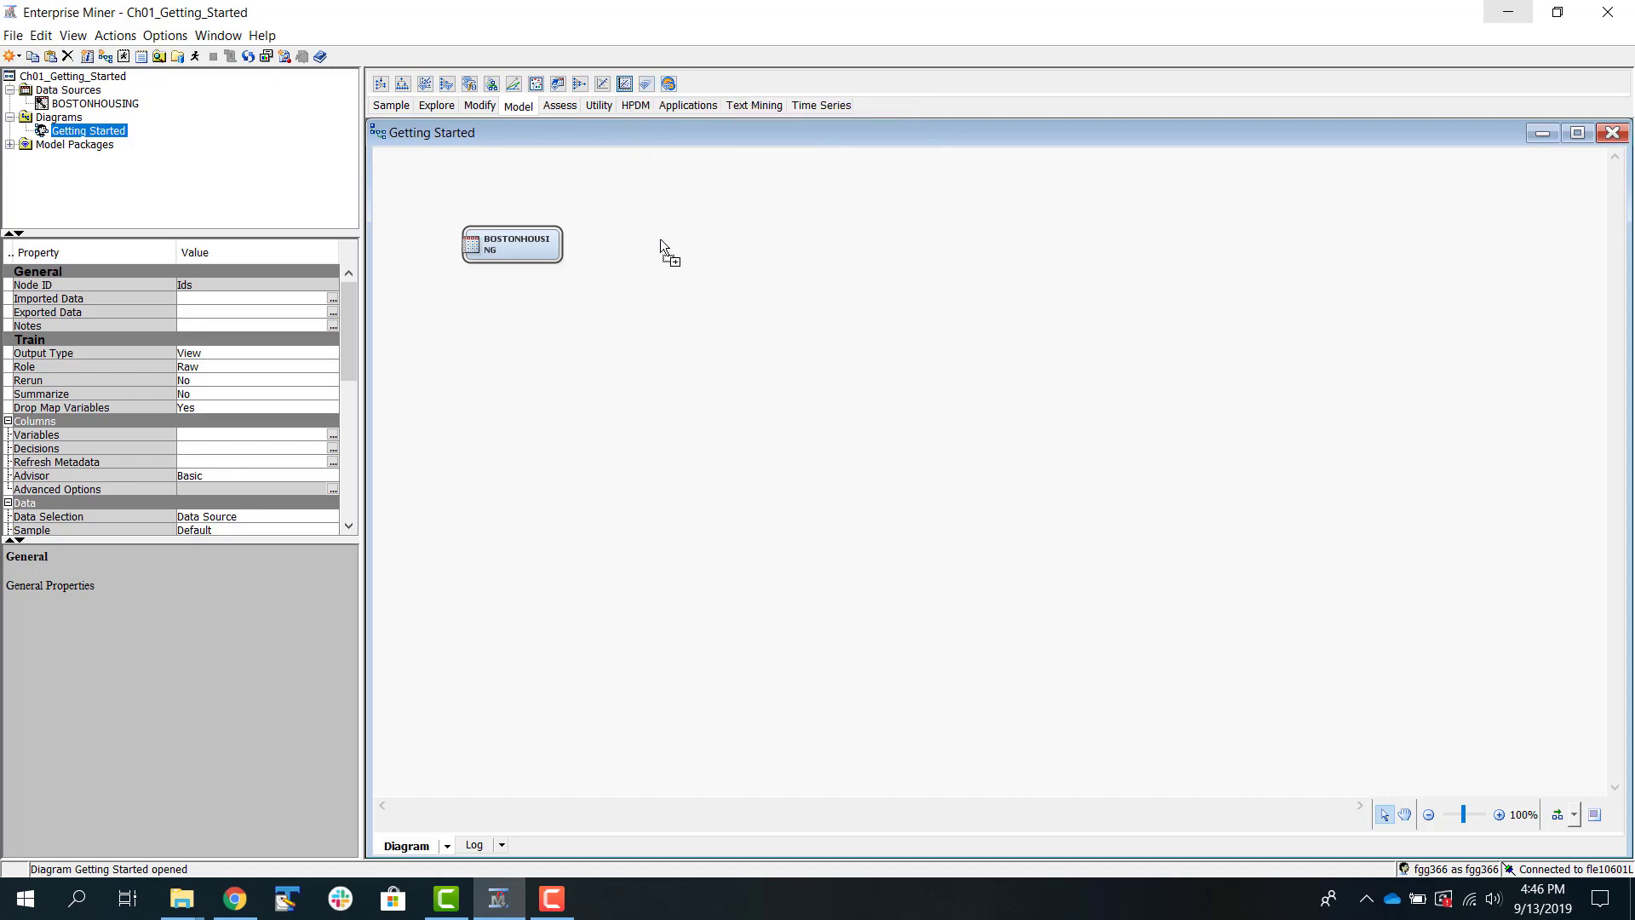
drag(660, 241, 661, 241)
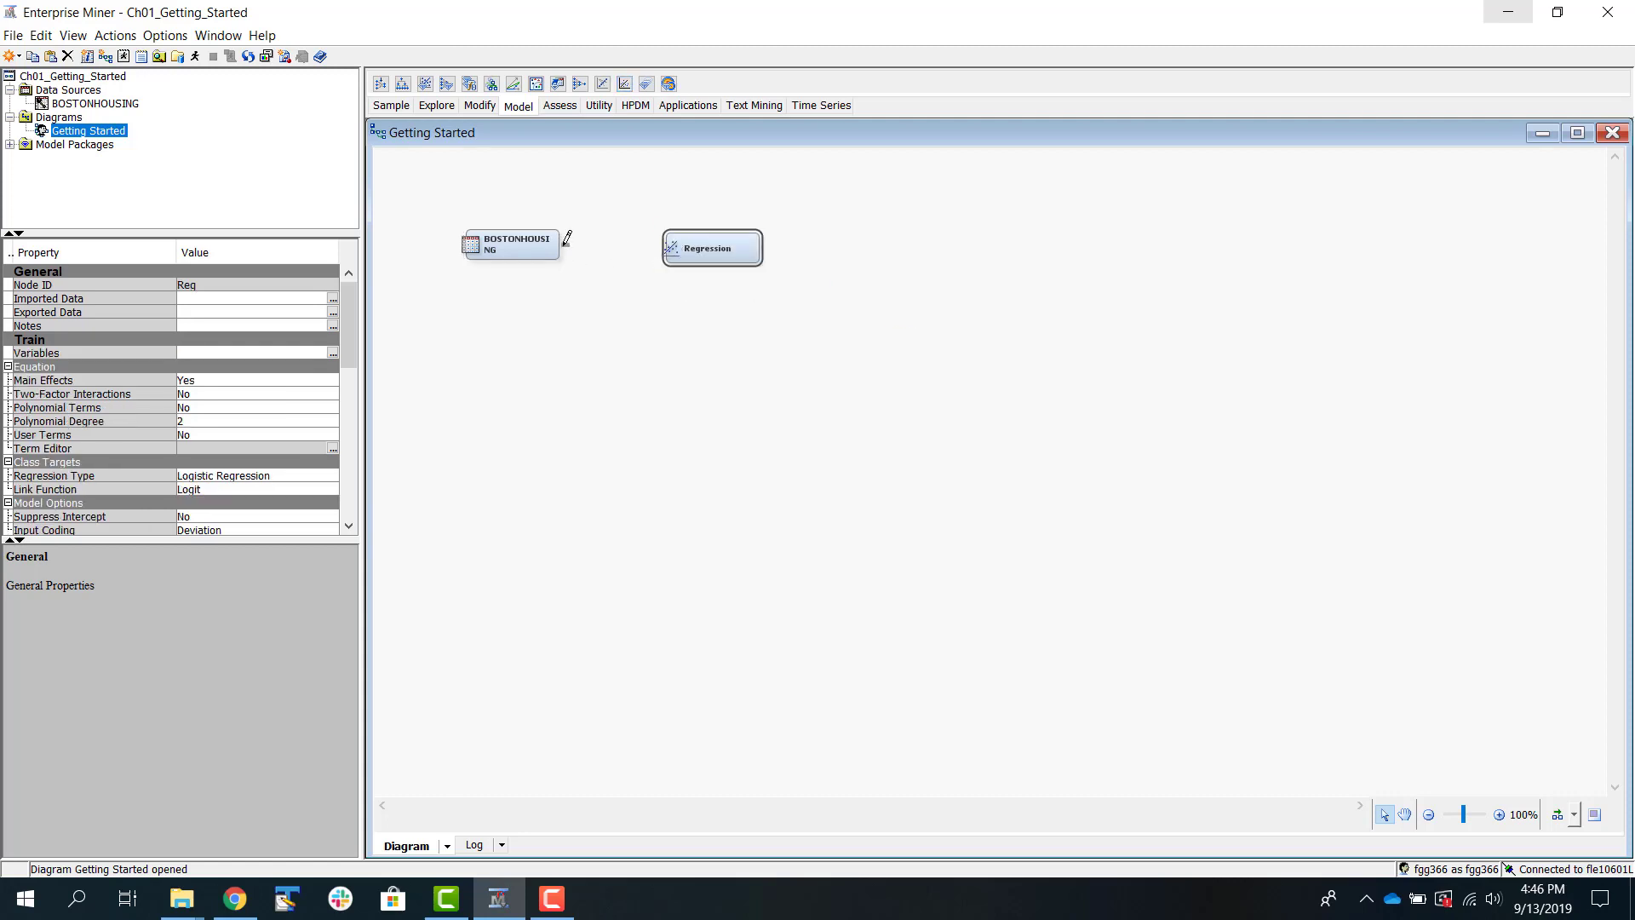
drag(567, 239, 669, 245)
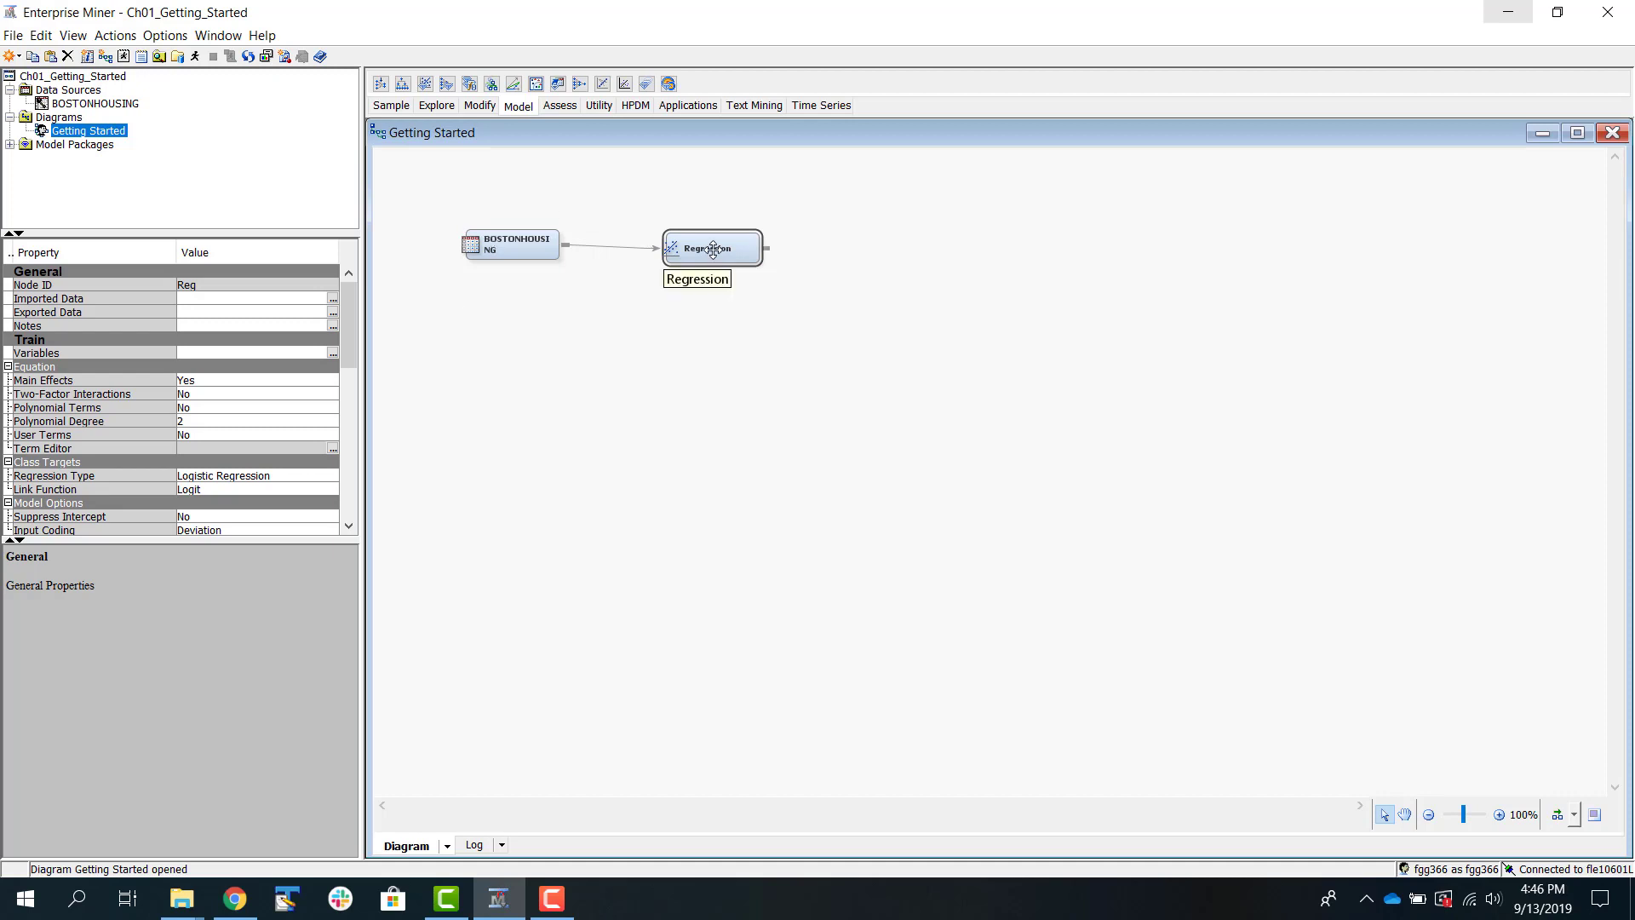
drag(712, 247, 690, 247)
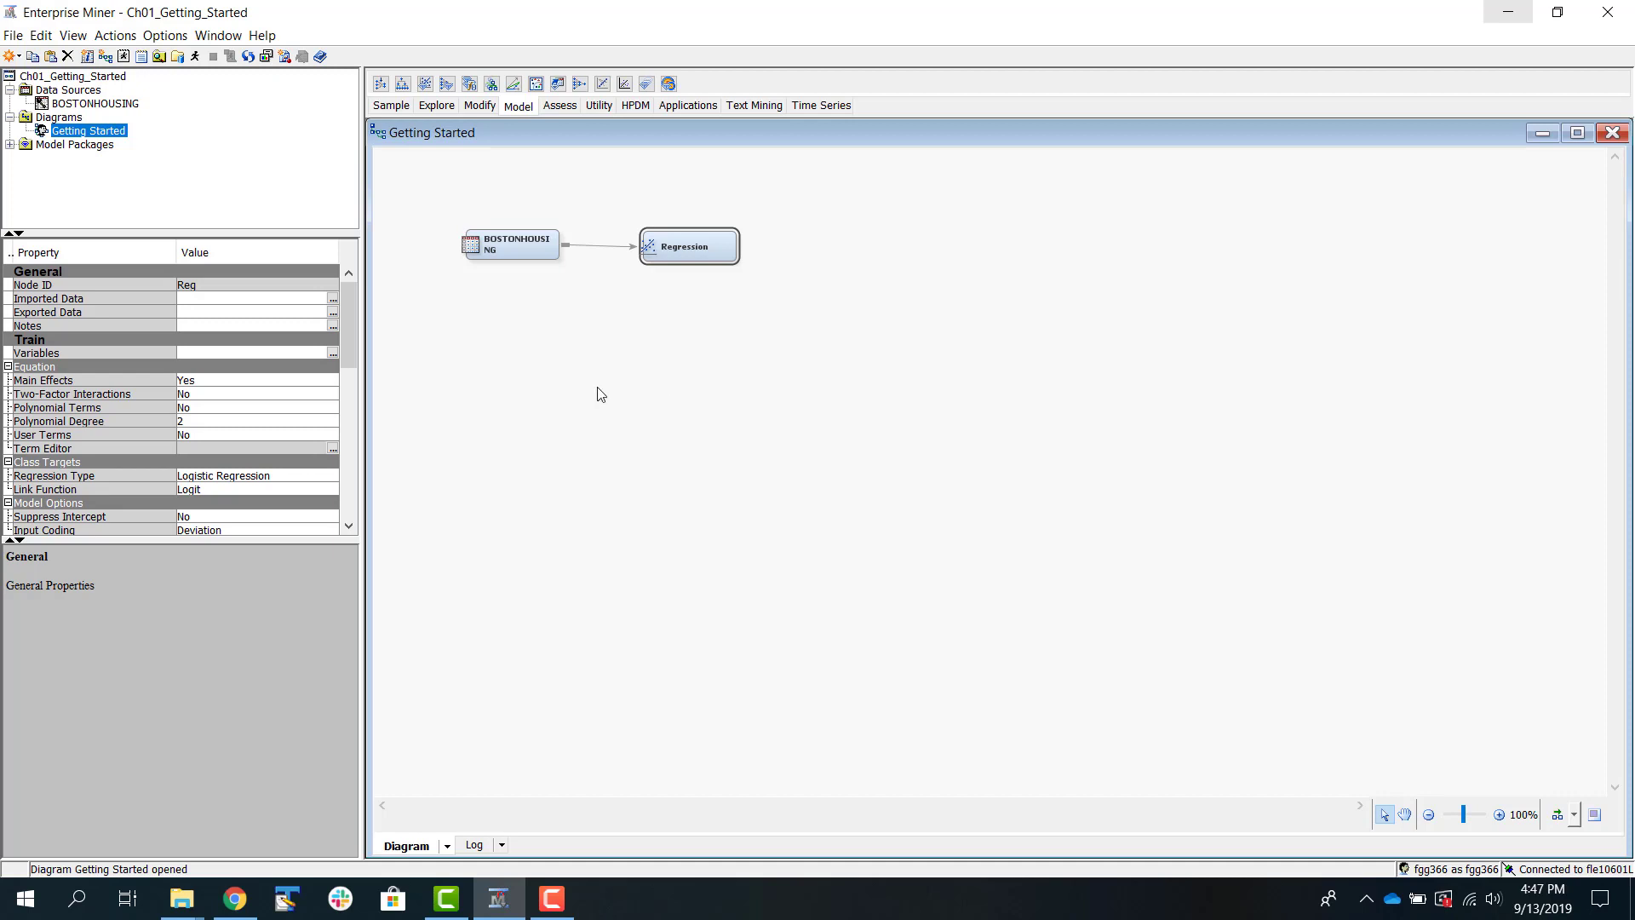
Step: Set the Regression node's Regression Type to Linear Regression and its variables' Use to No for CAT_MEDV and Yes for MEDV
click(302, 476)
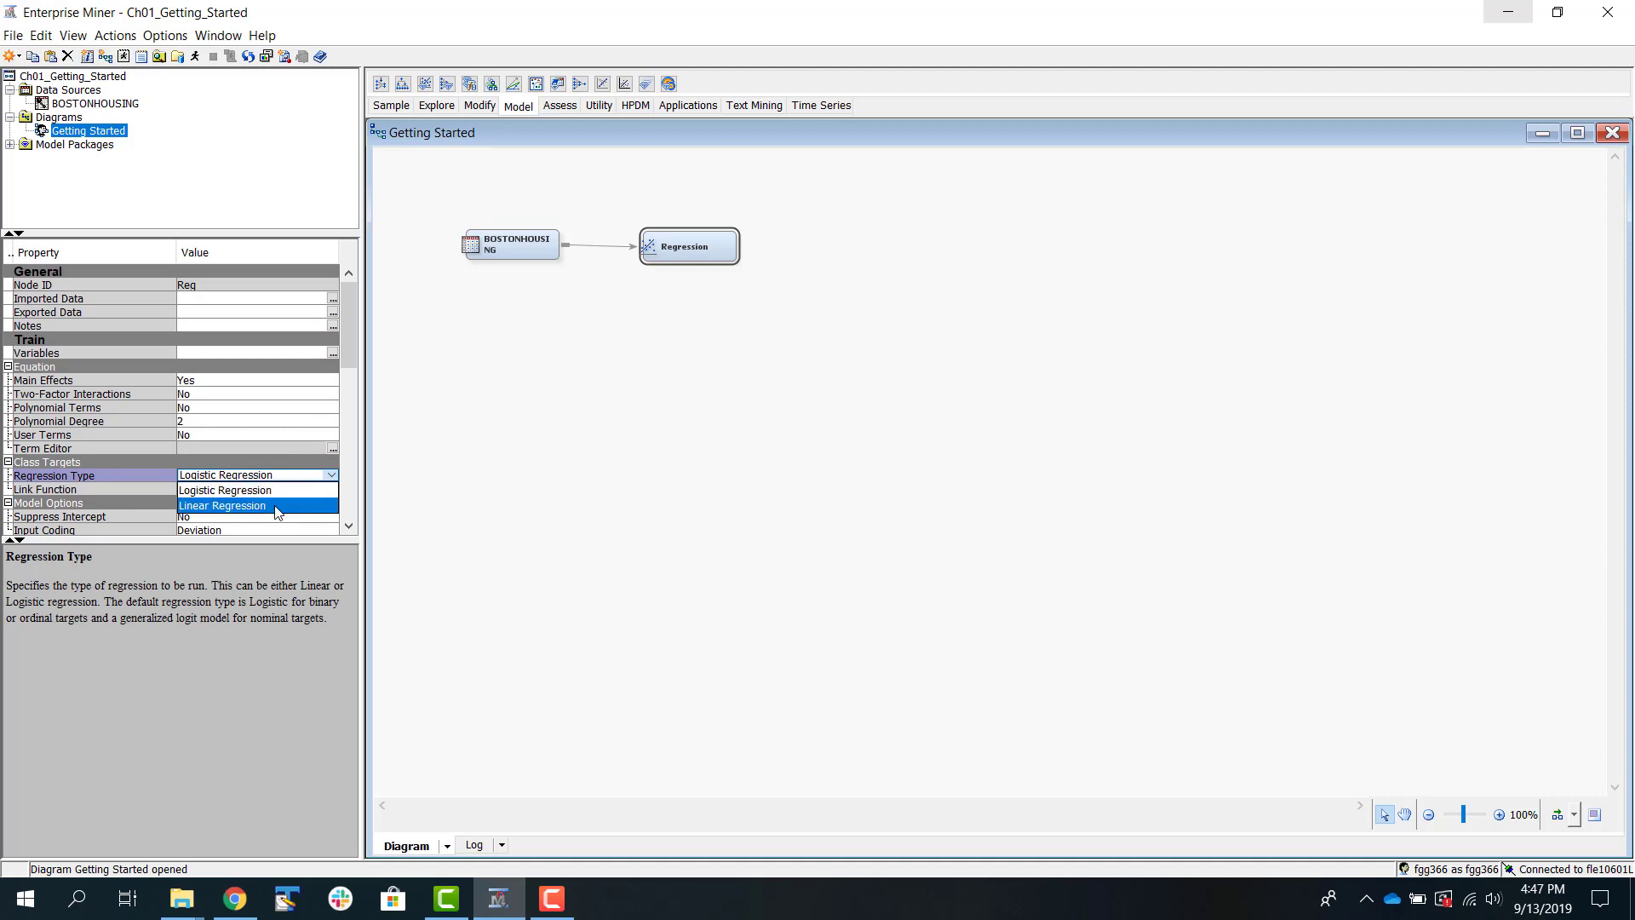
click(279, 505)
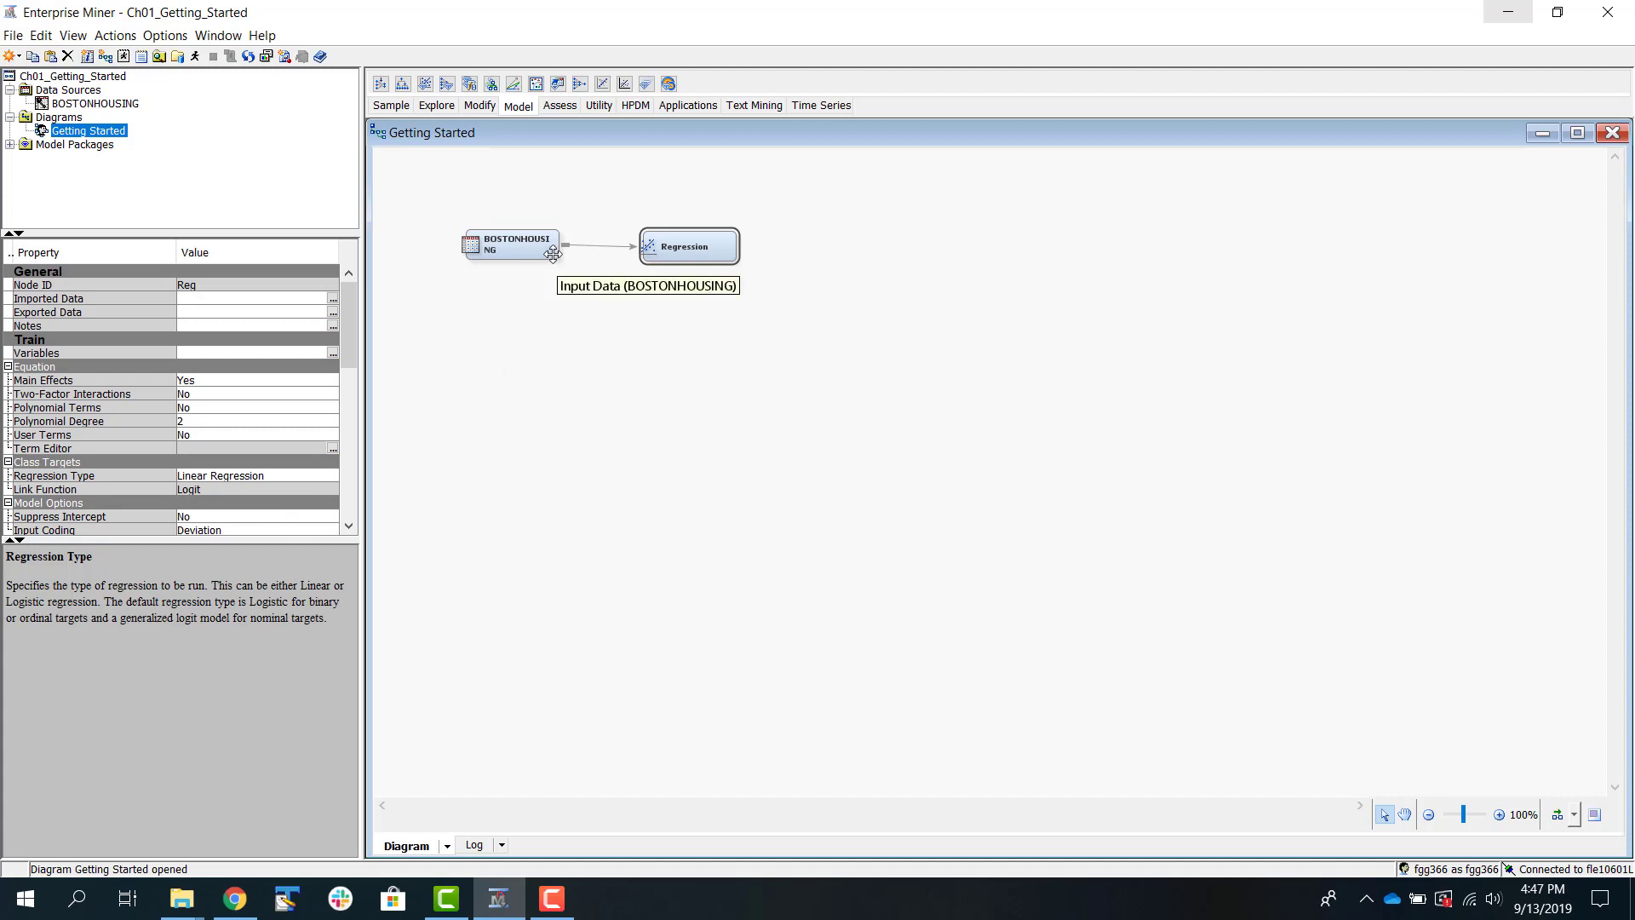
right_click(675, 240)
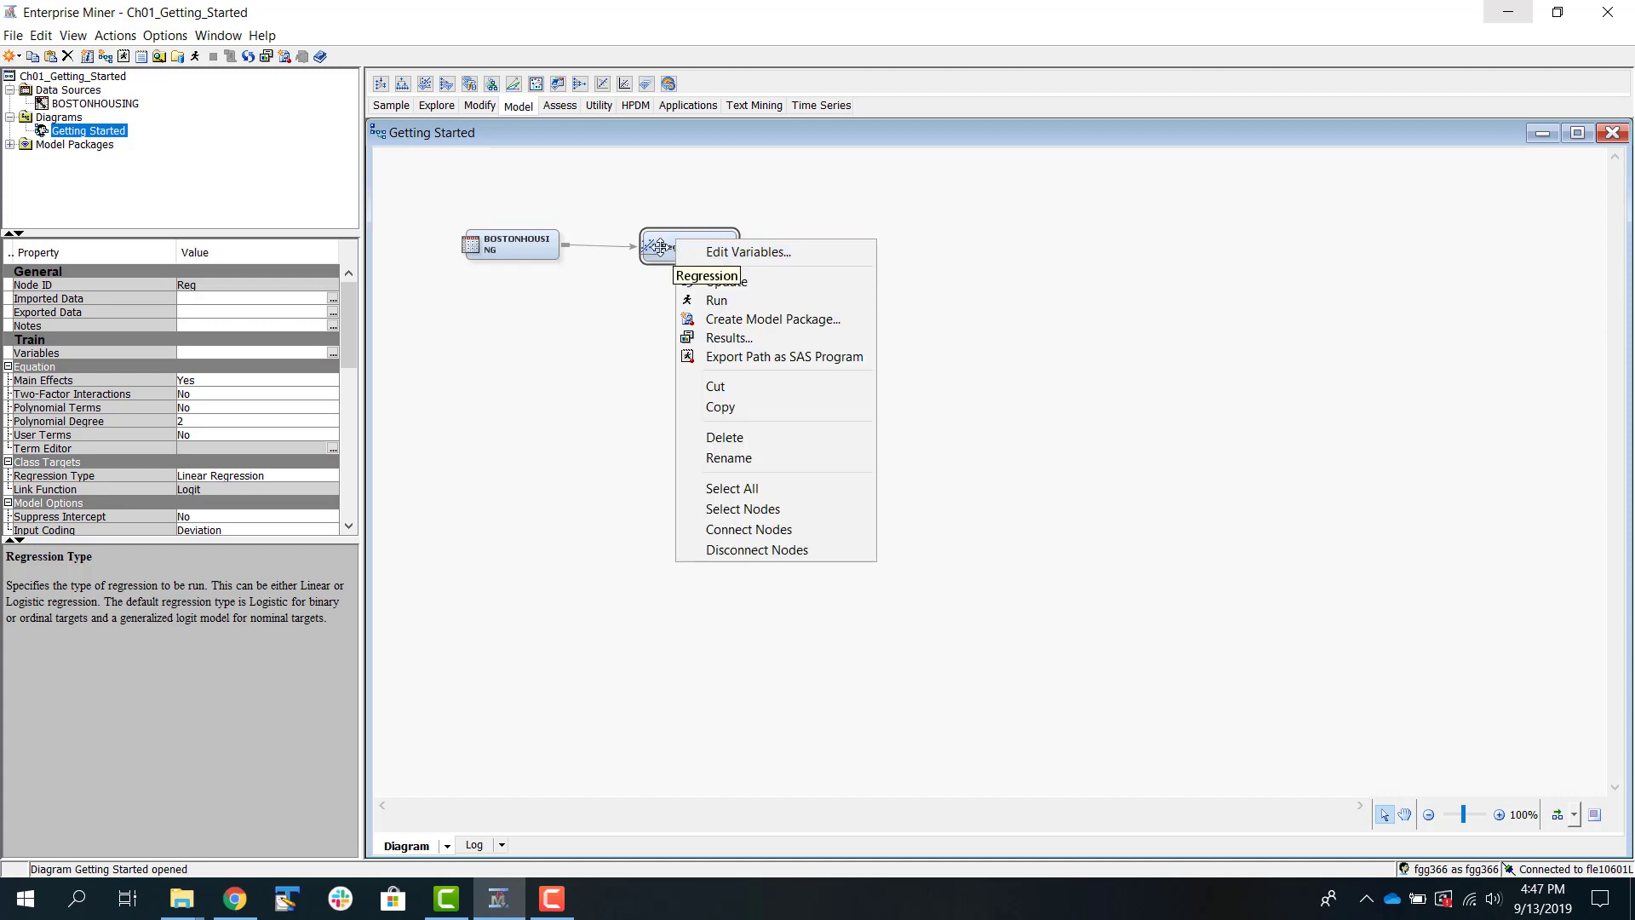
click(742, 253)
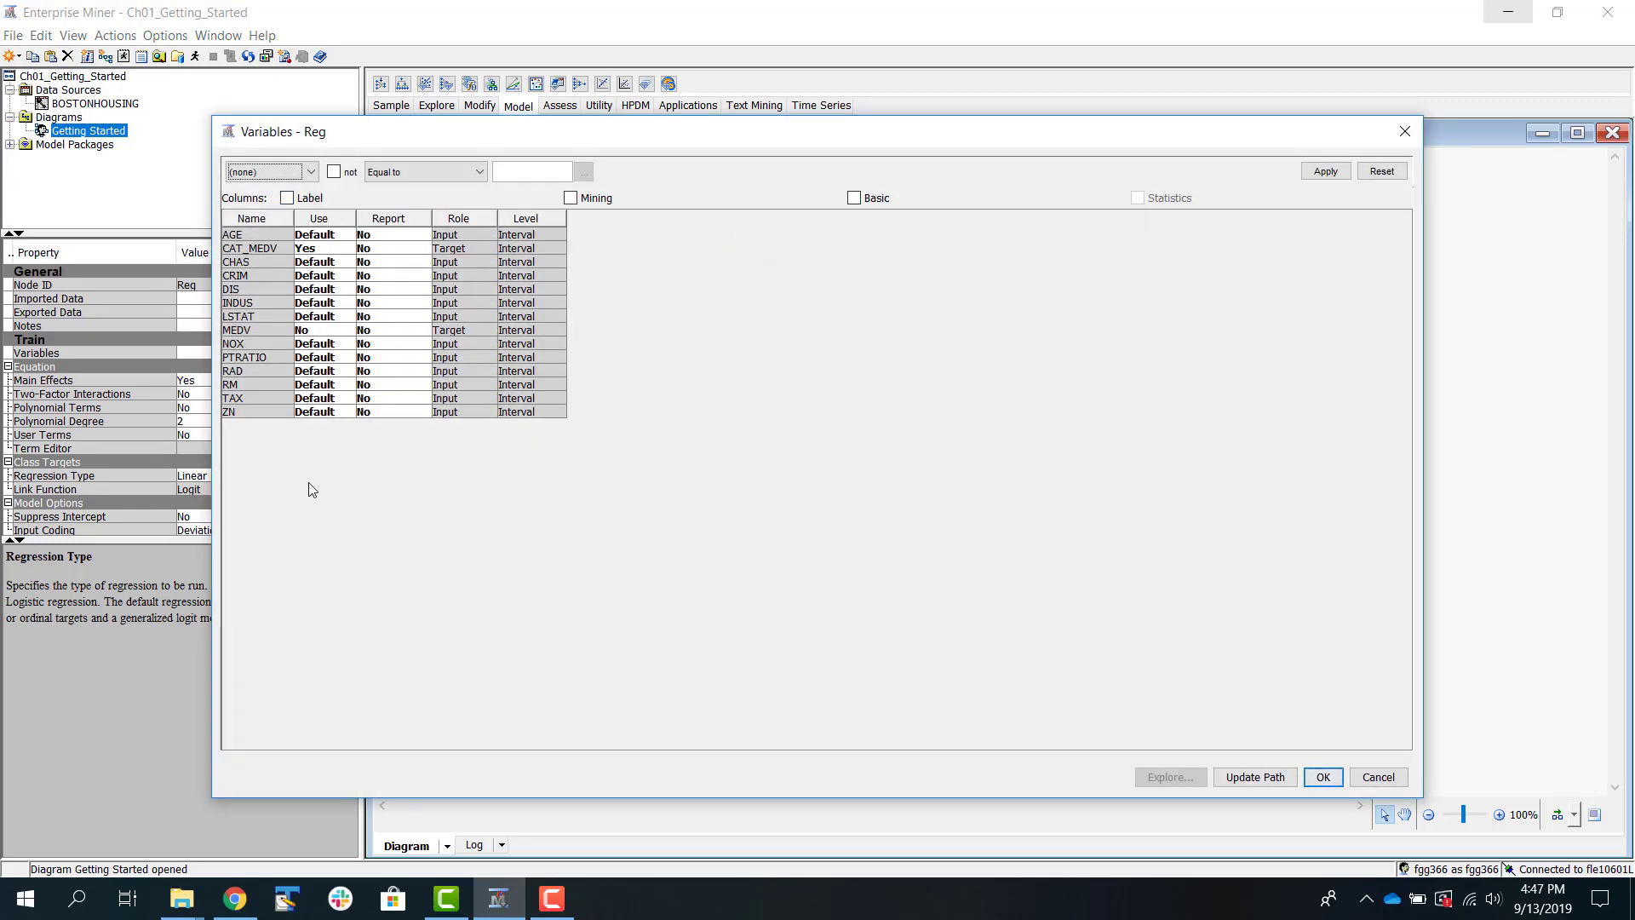
drag(793, 132, 856, 116)
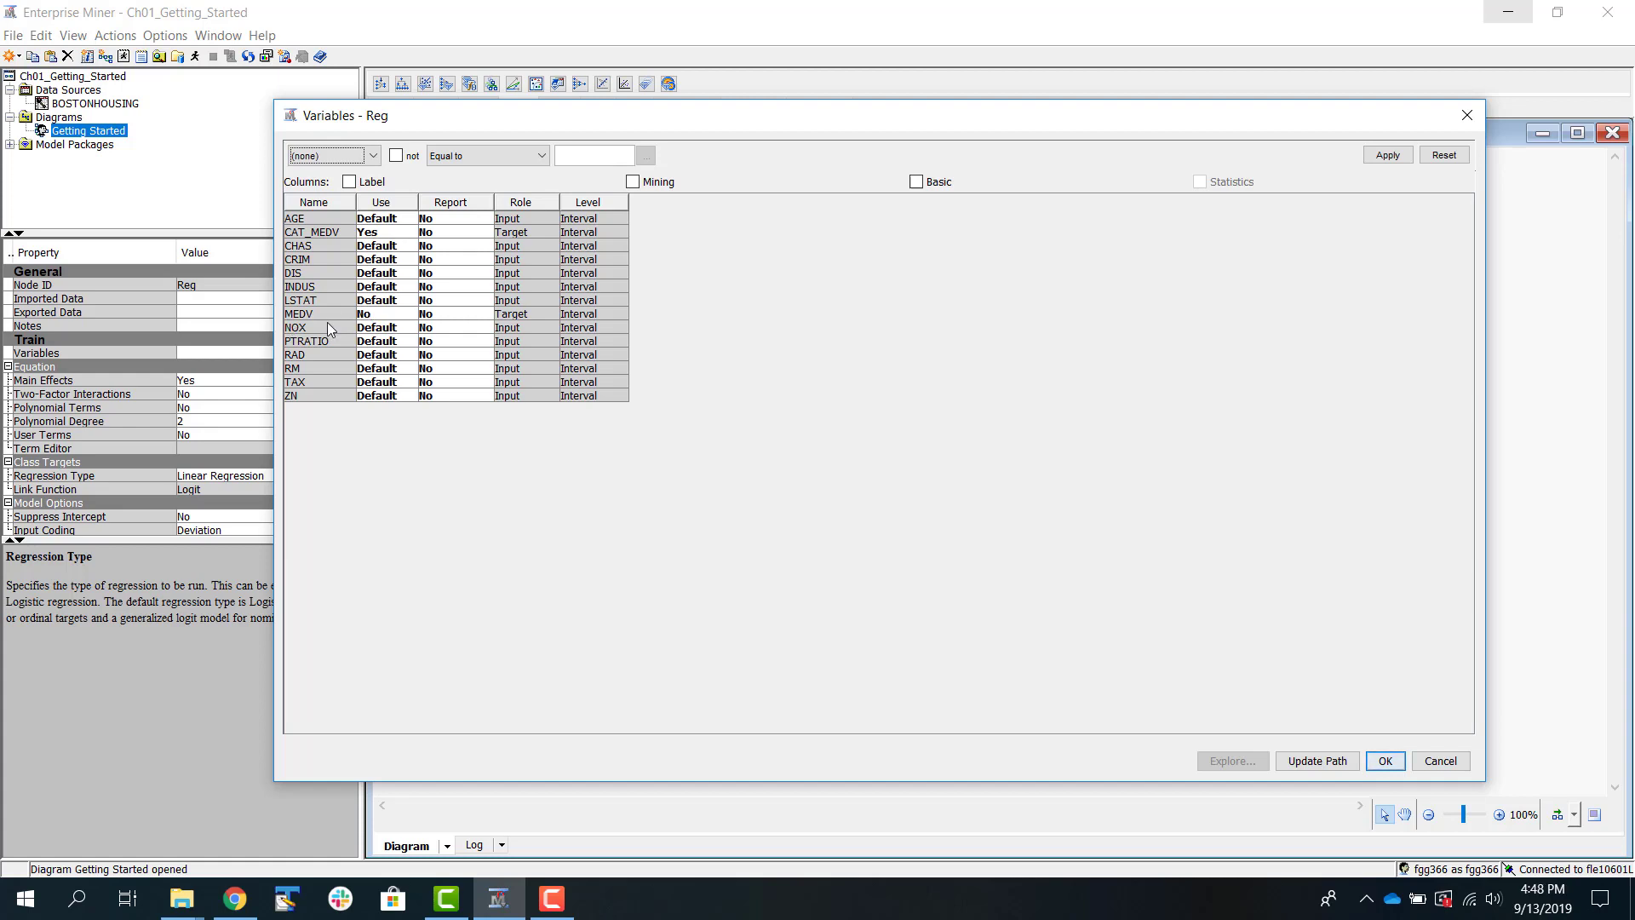
drag(267, 365, 601, 429)
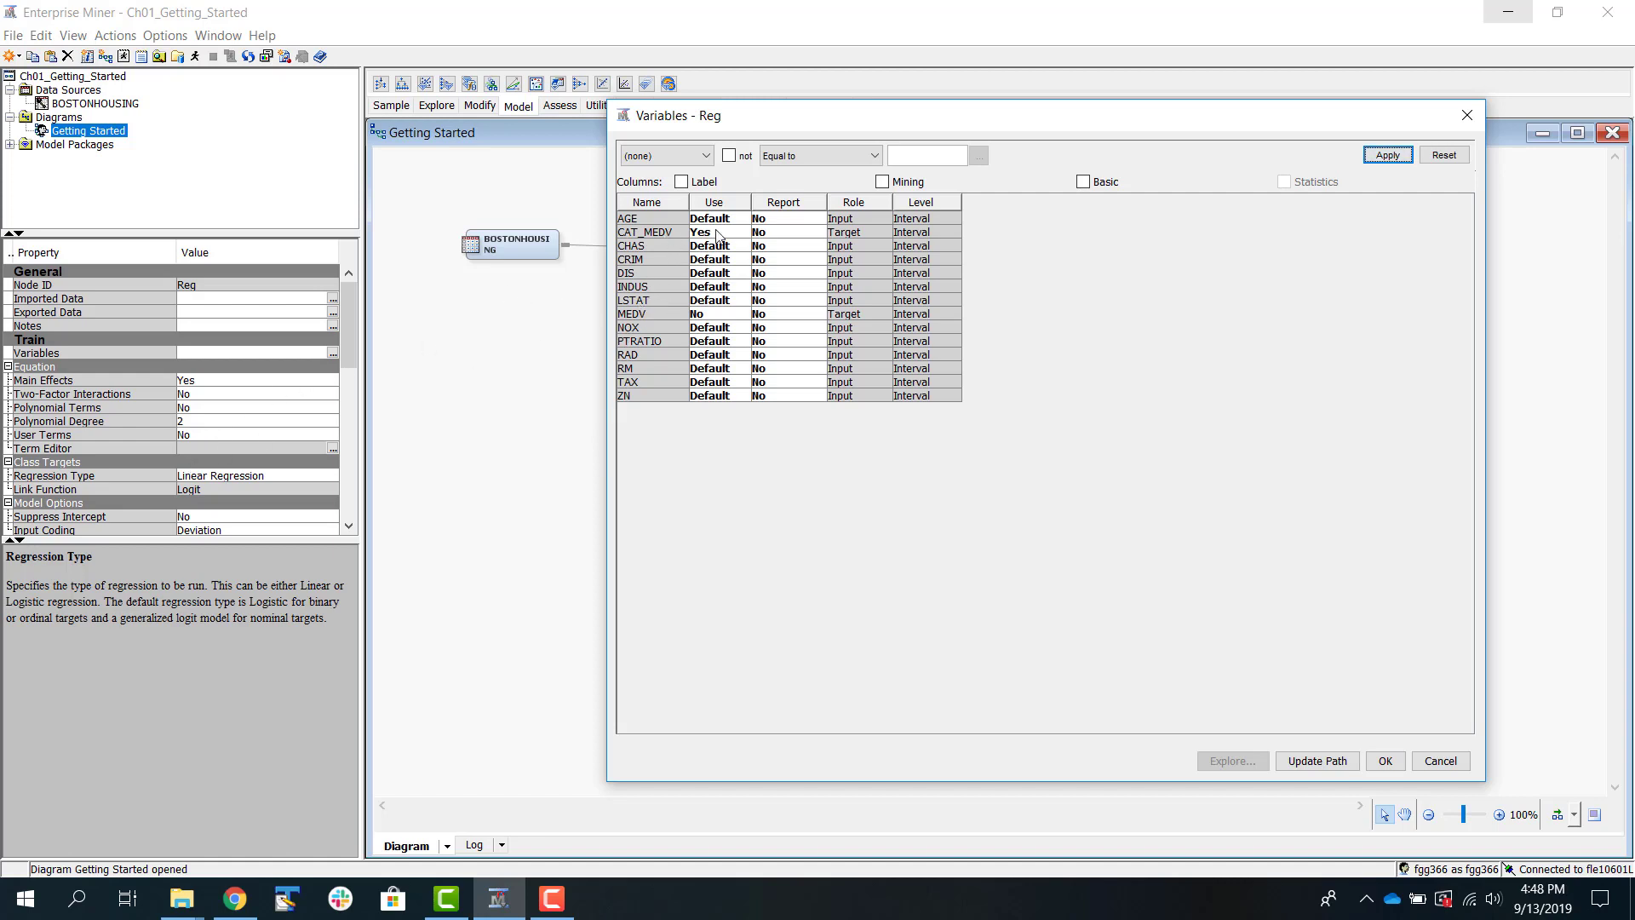
click(734, 235)
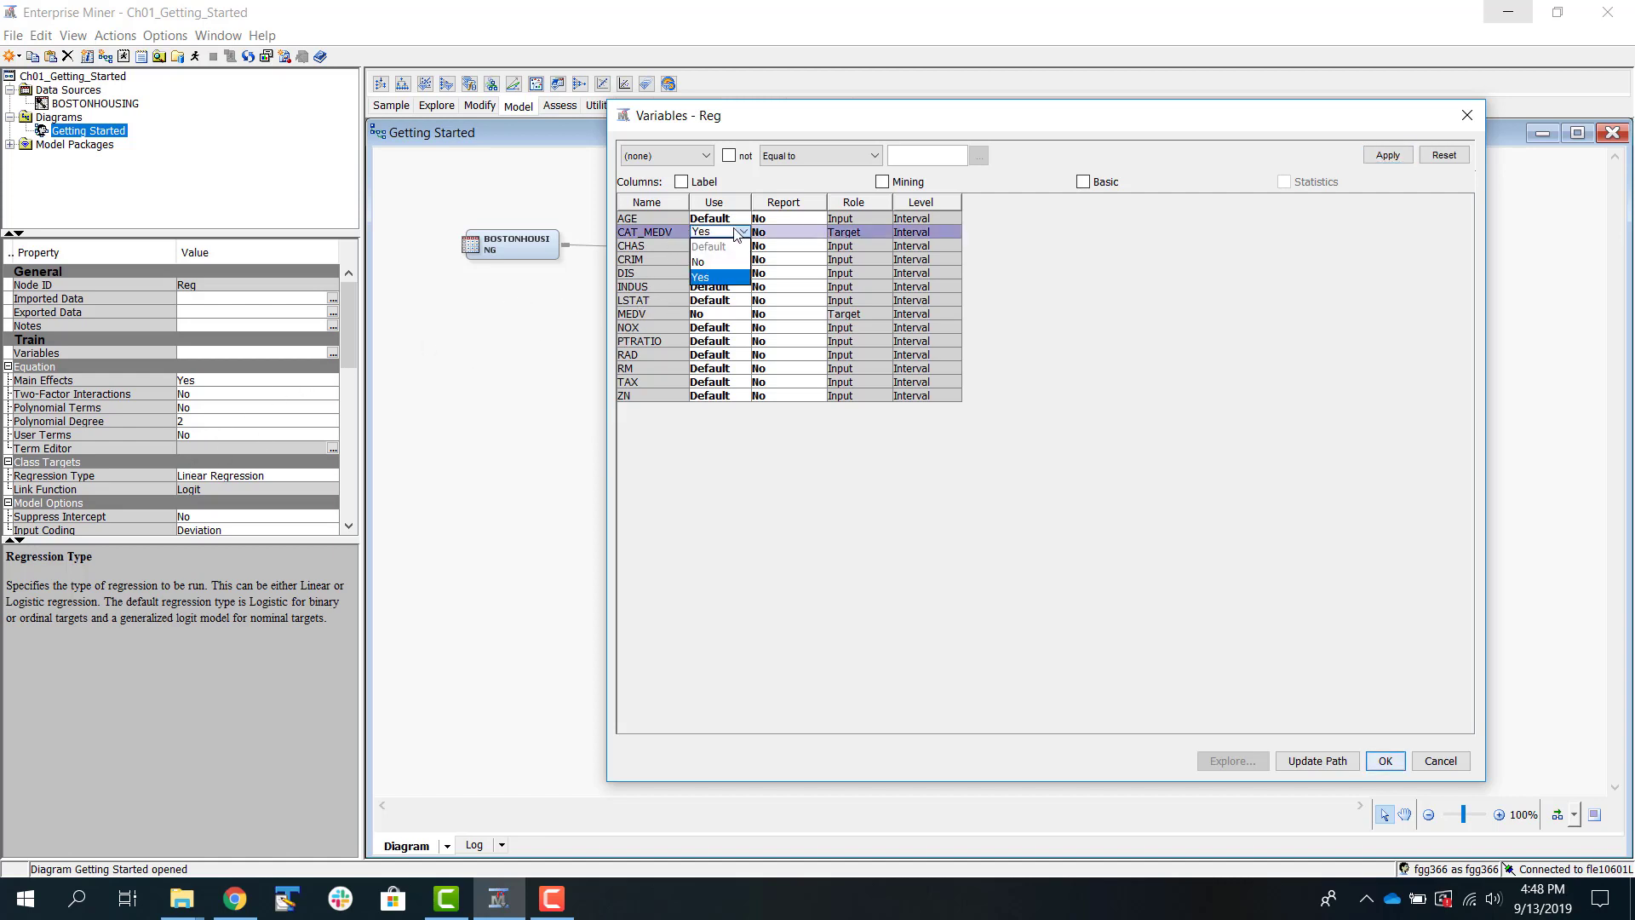
click(725, 271)
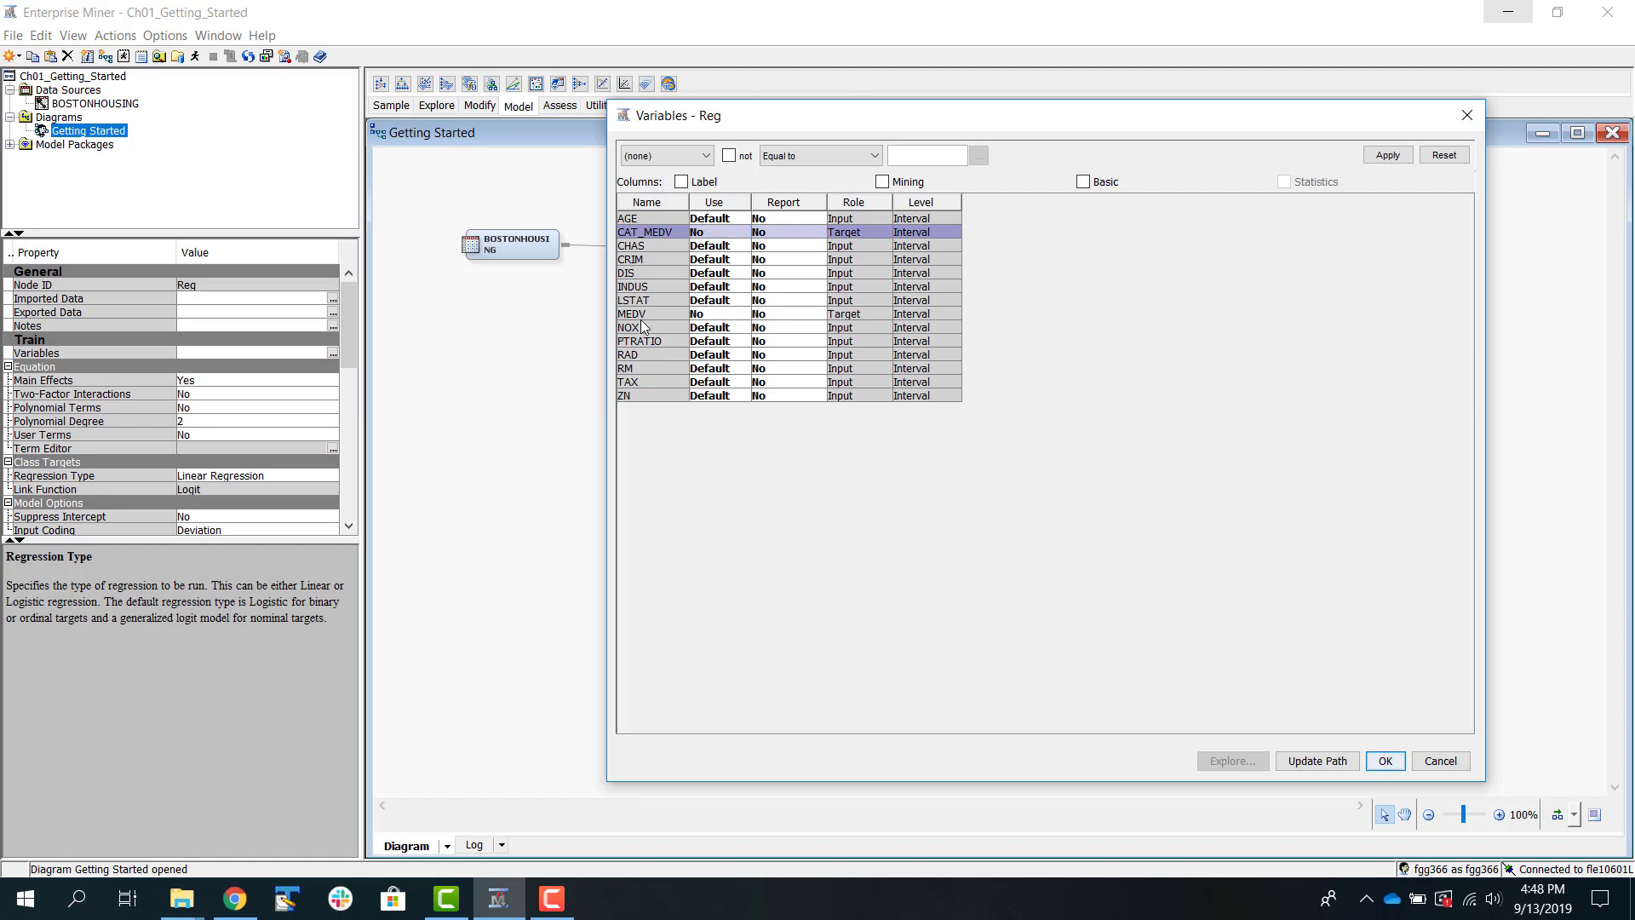
click(715, 317)
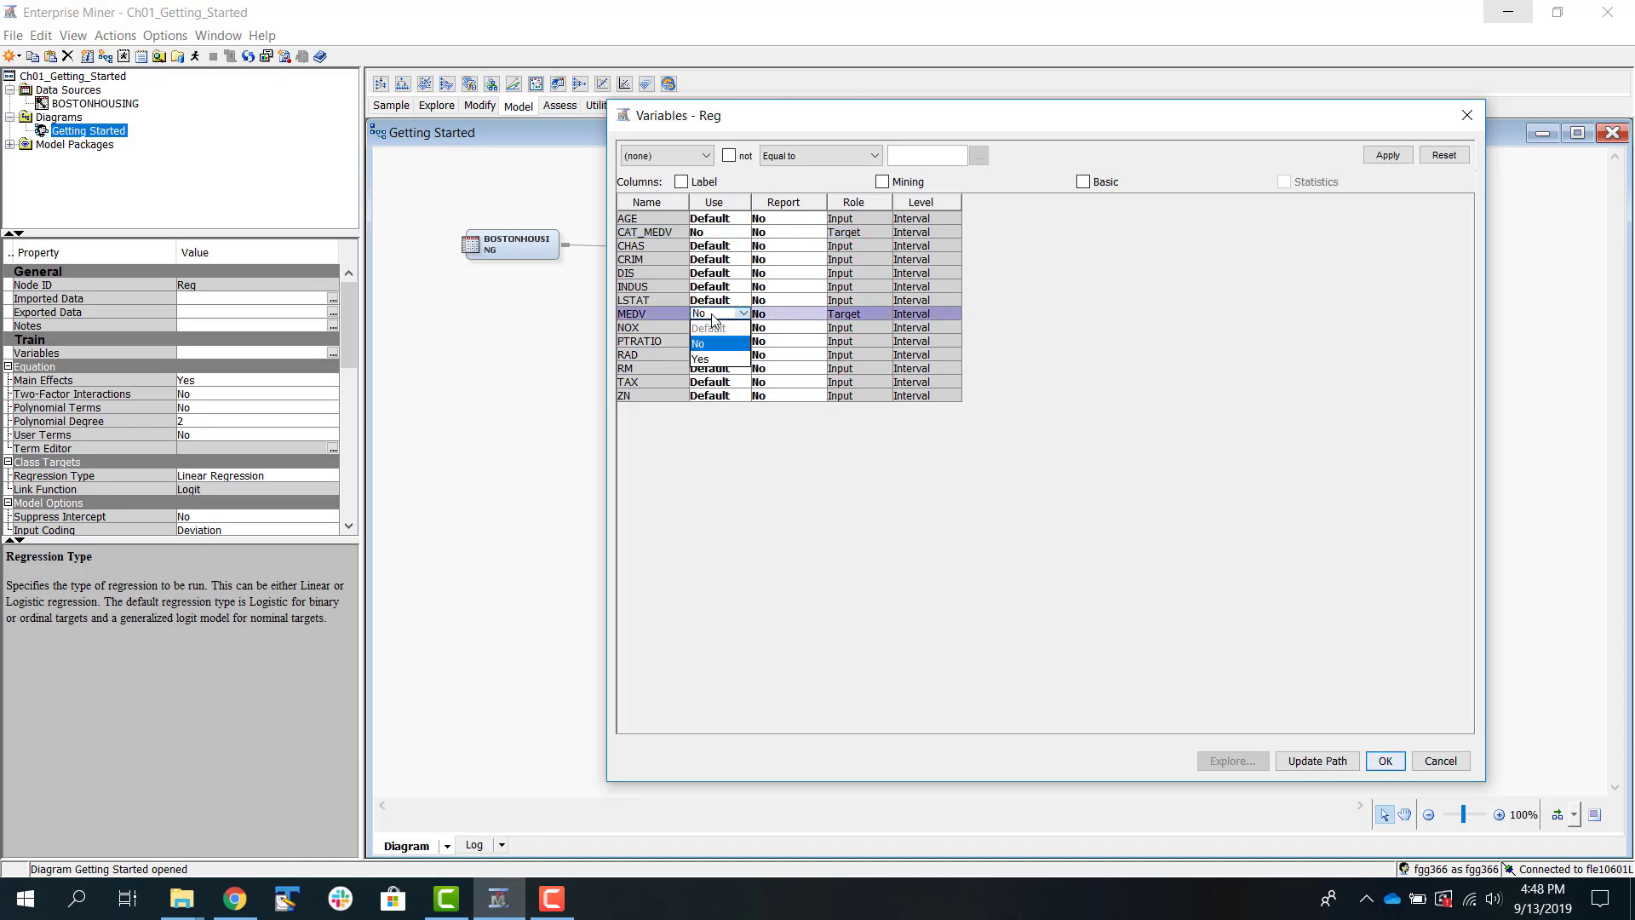
click(710, 359)
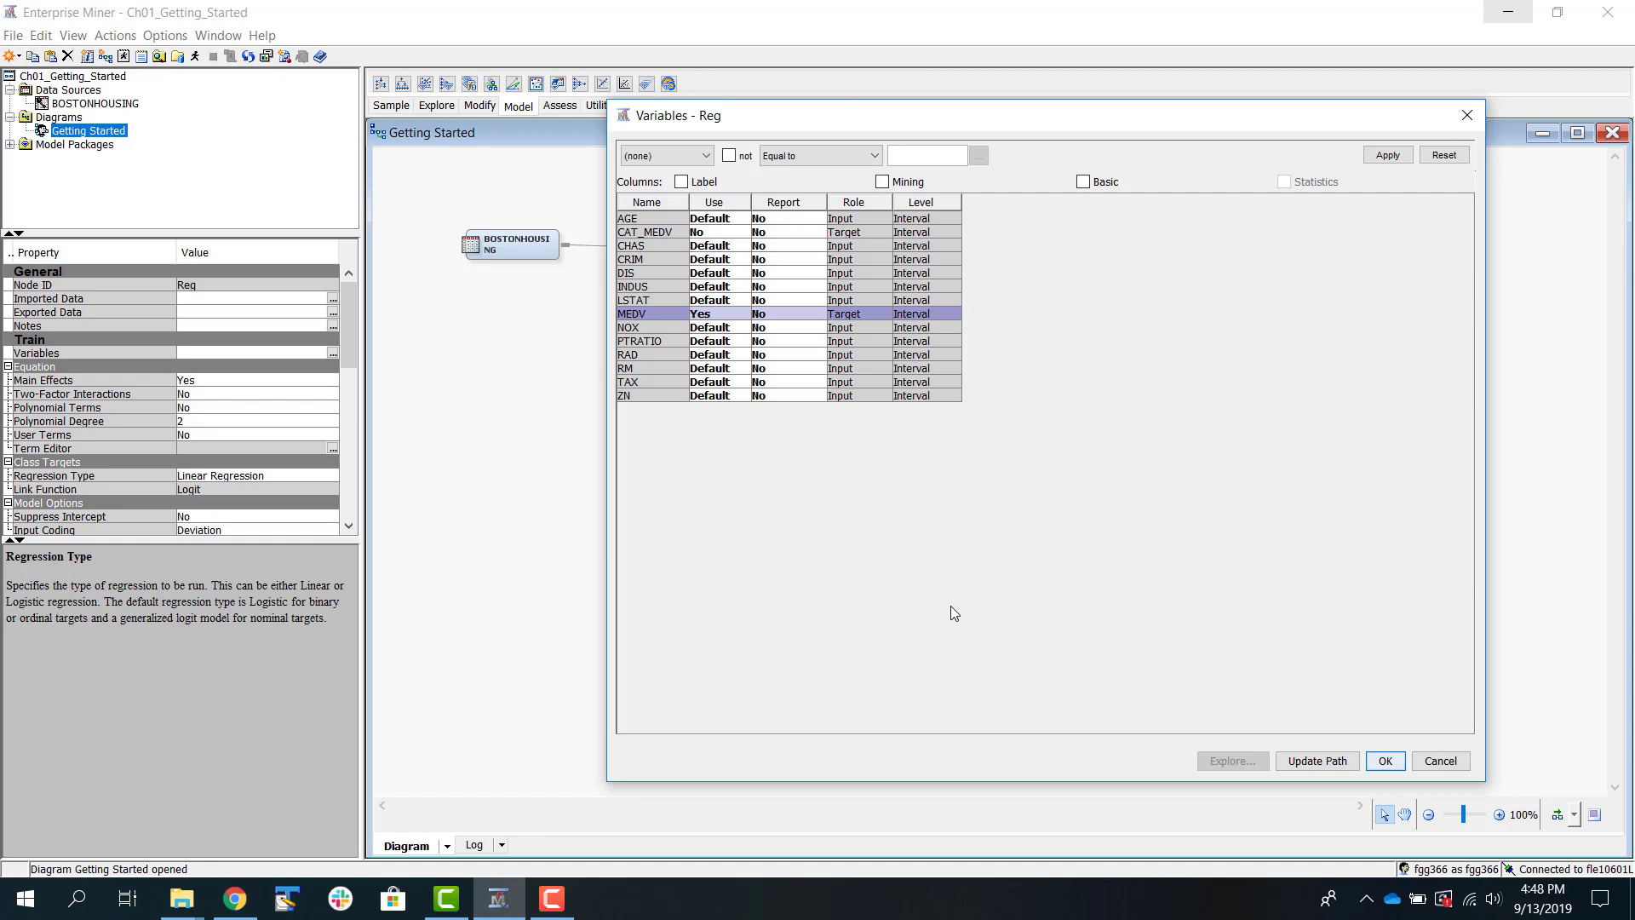
click(1385, 761)
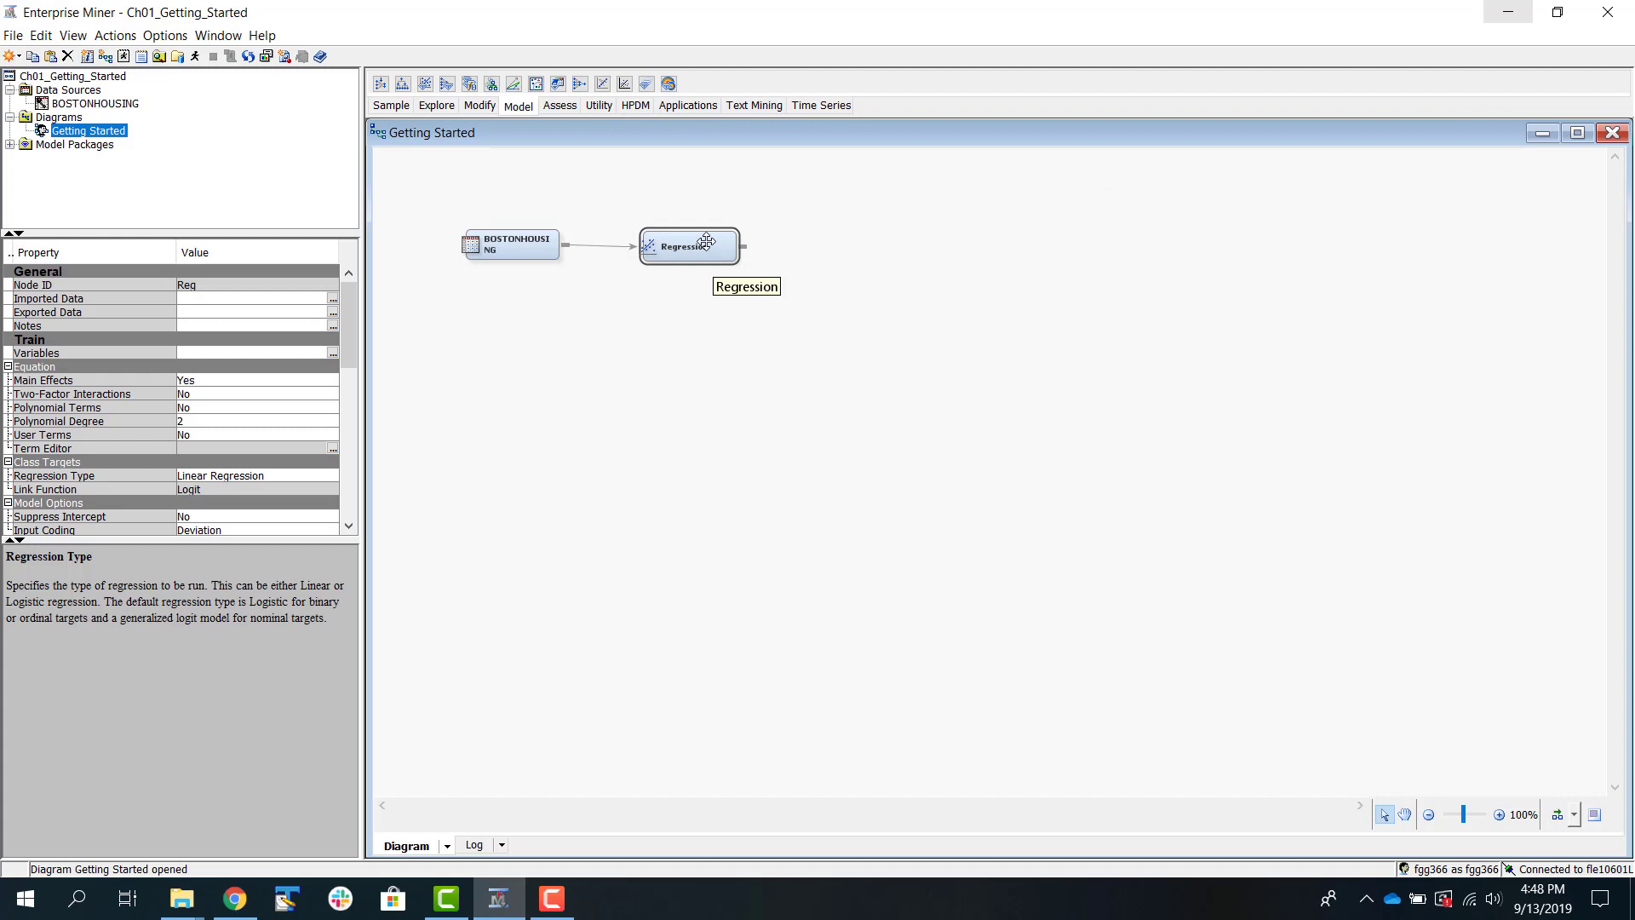
Step: Run the Regression node, confirming the run of its path
right_click(706, 241)
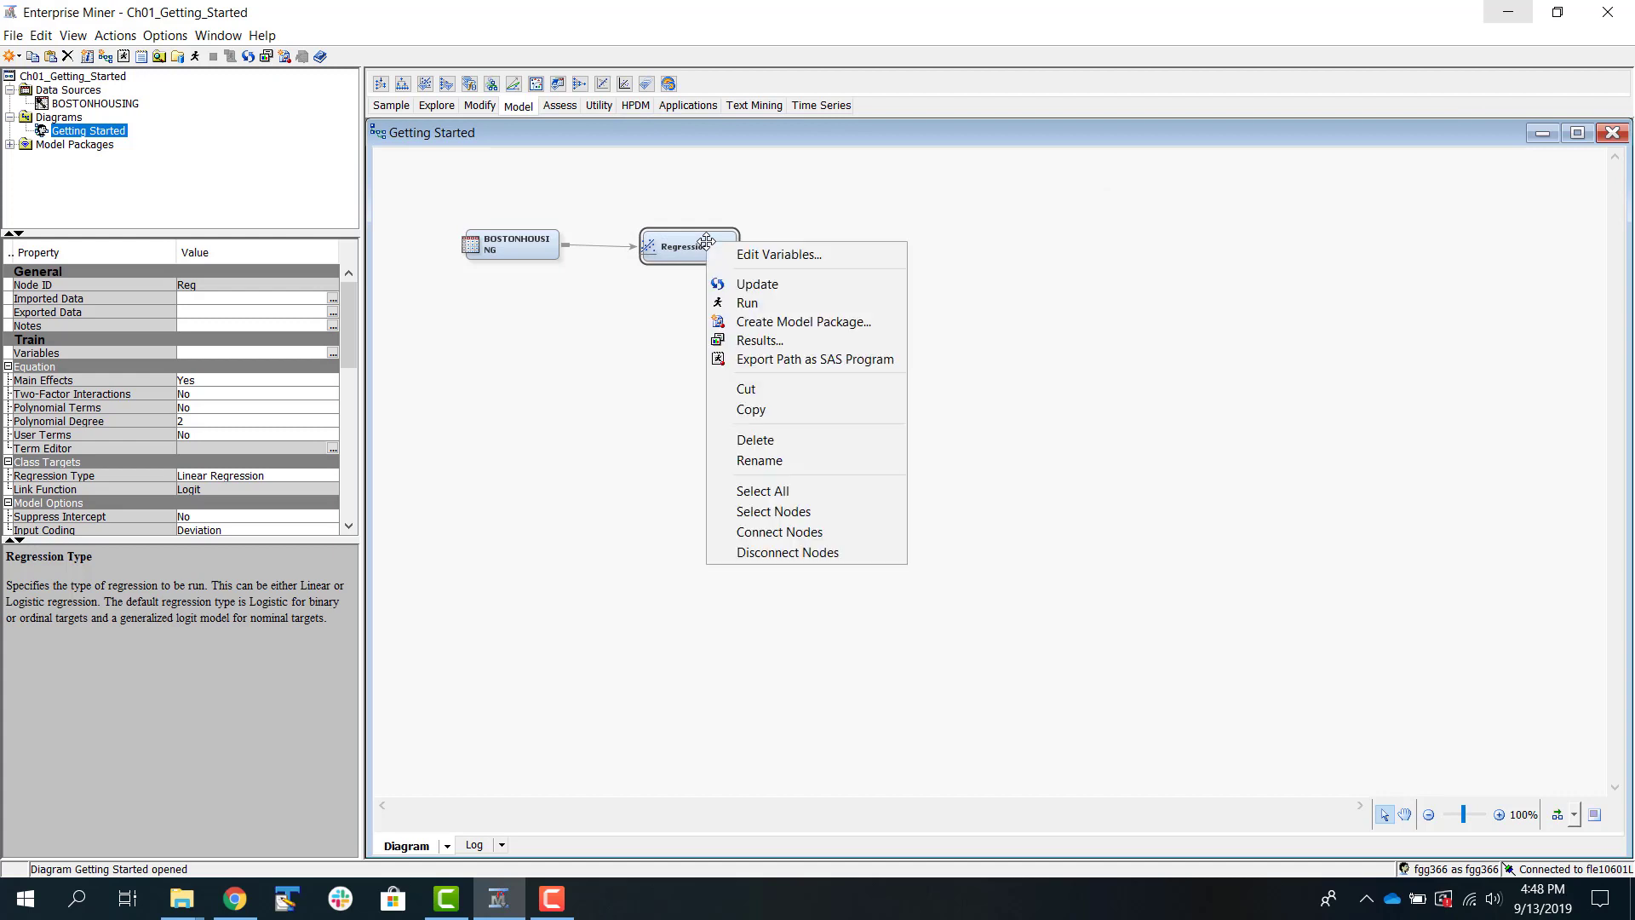
click(760, 304)
click(977, 535)
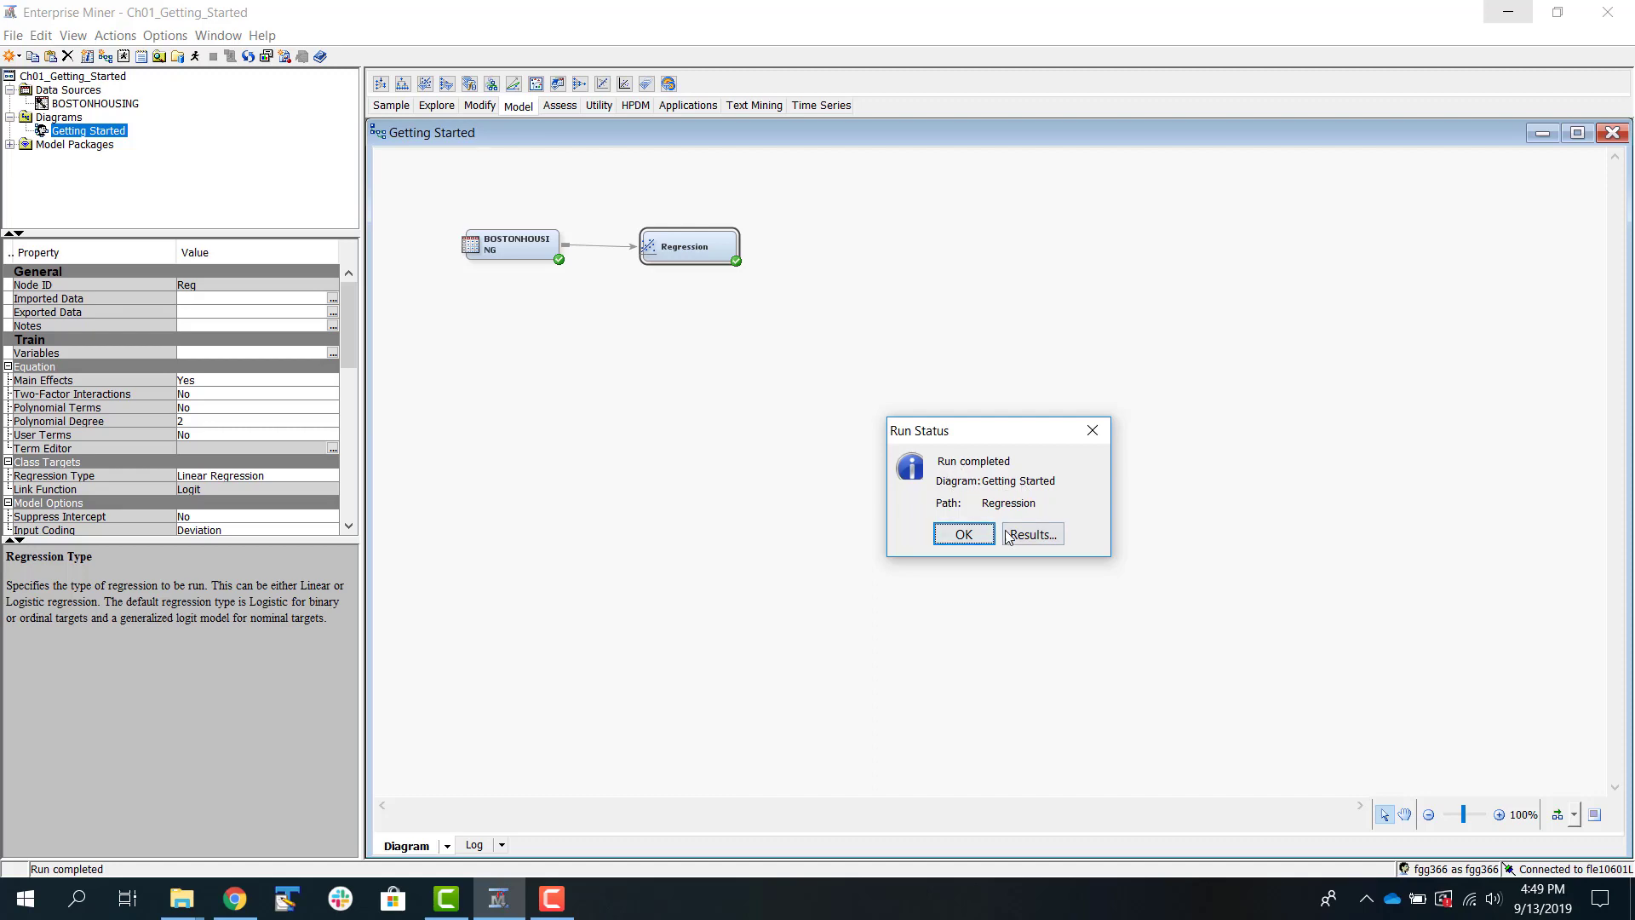
Step: Examine the regression results' enlarged output for the analysis of variance, model fit statistics and parameter estimates, and close the results
click(1032, 537)
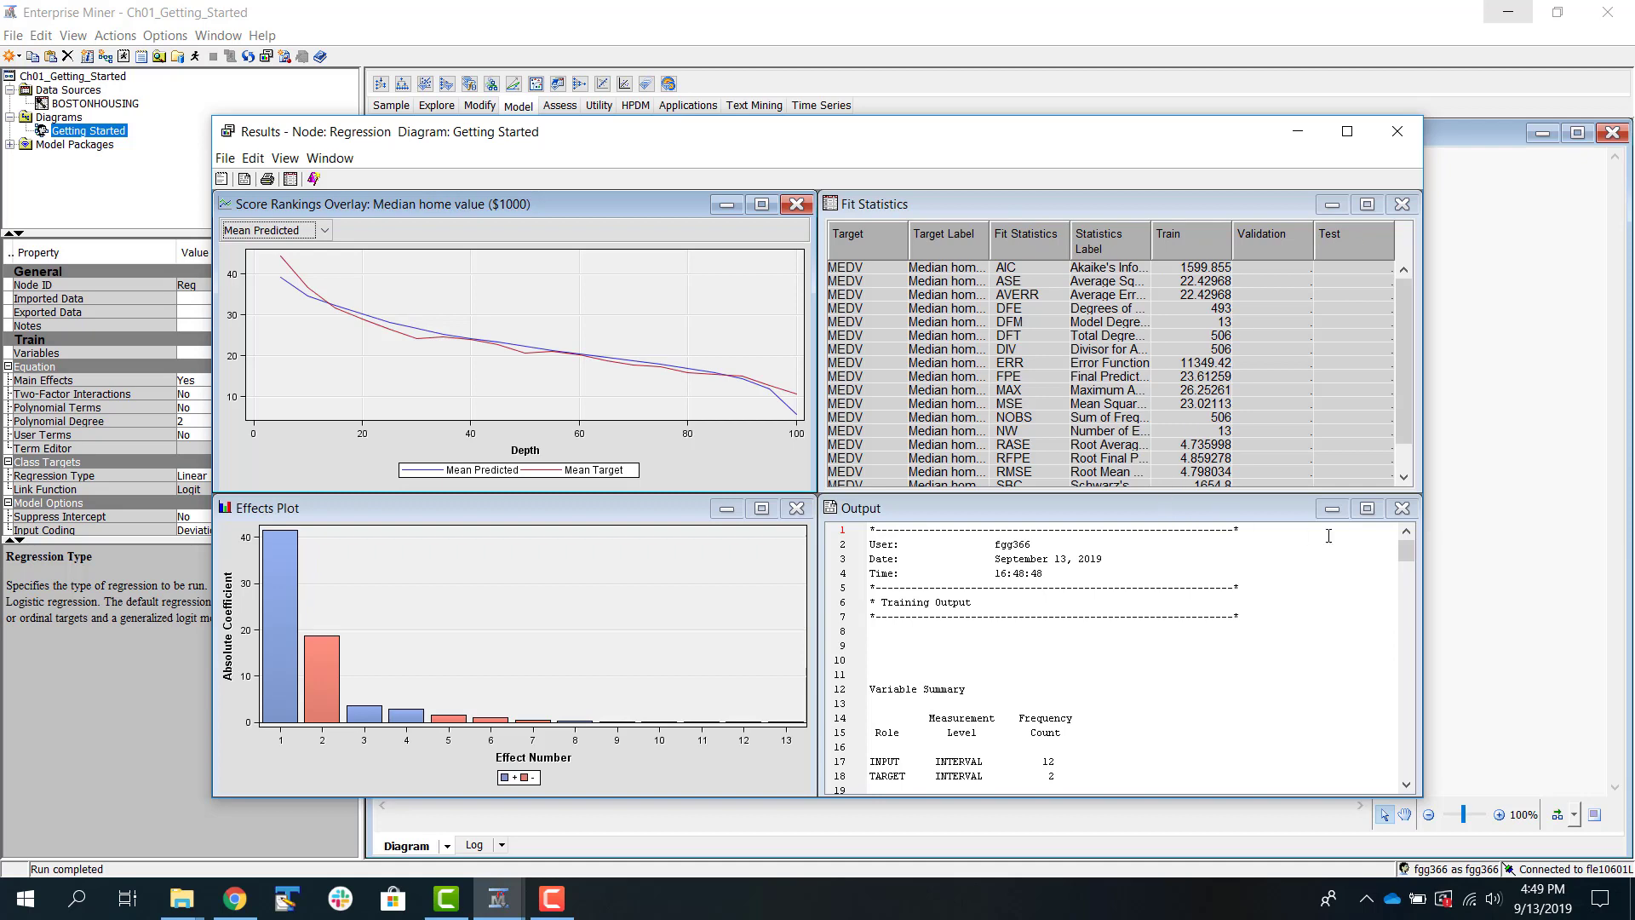
click(1366, 508)
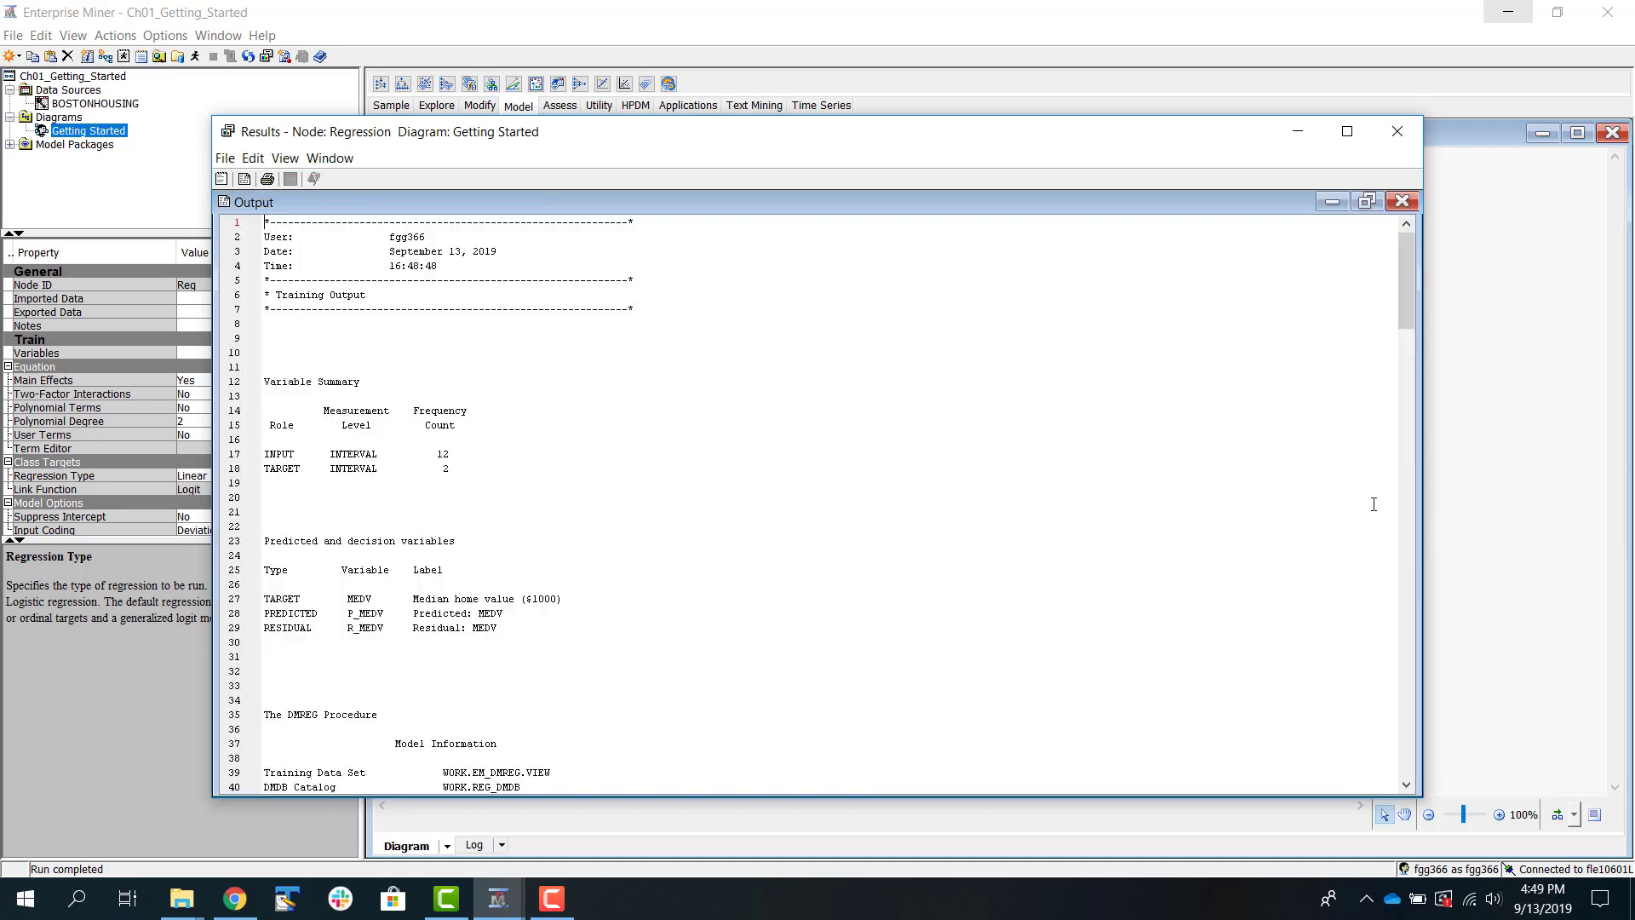
scroll(961, 431, down, 10)
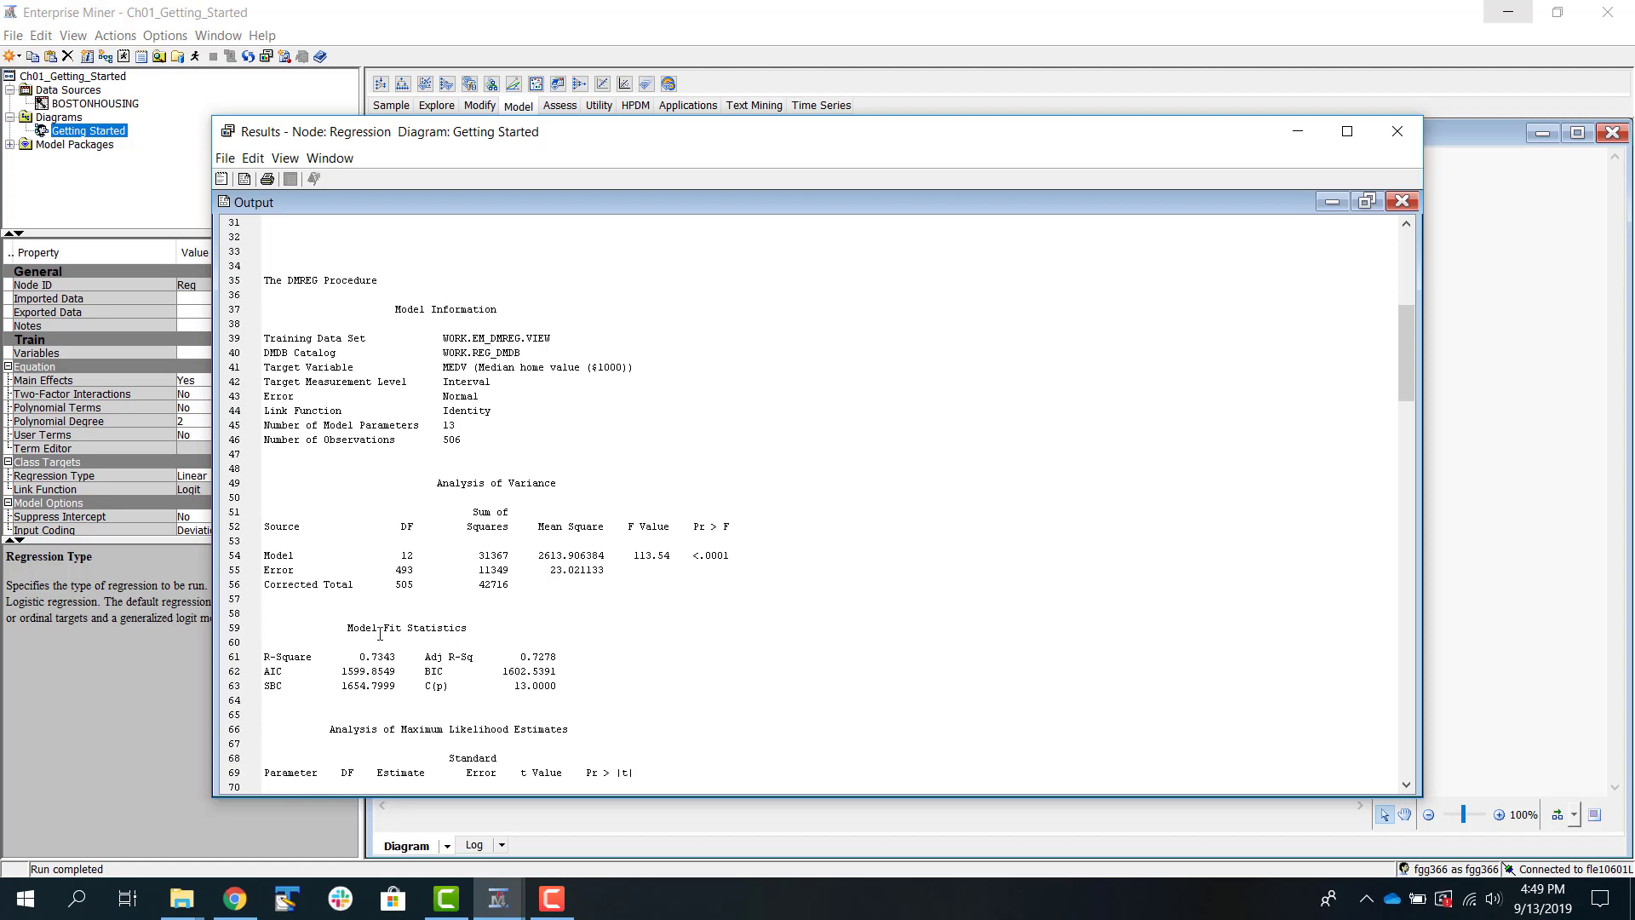
scroll(509, 464, down, 9)
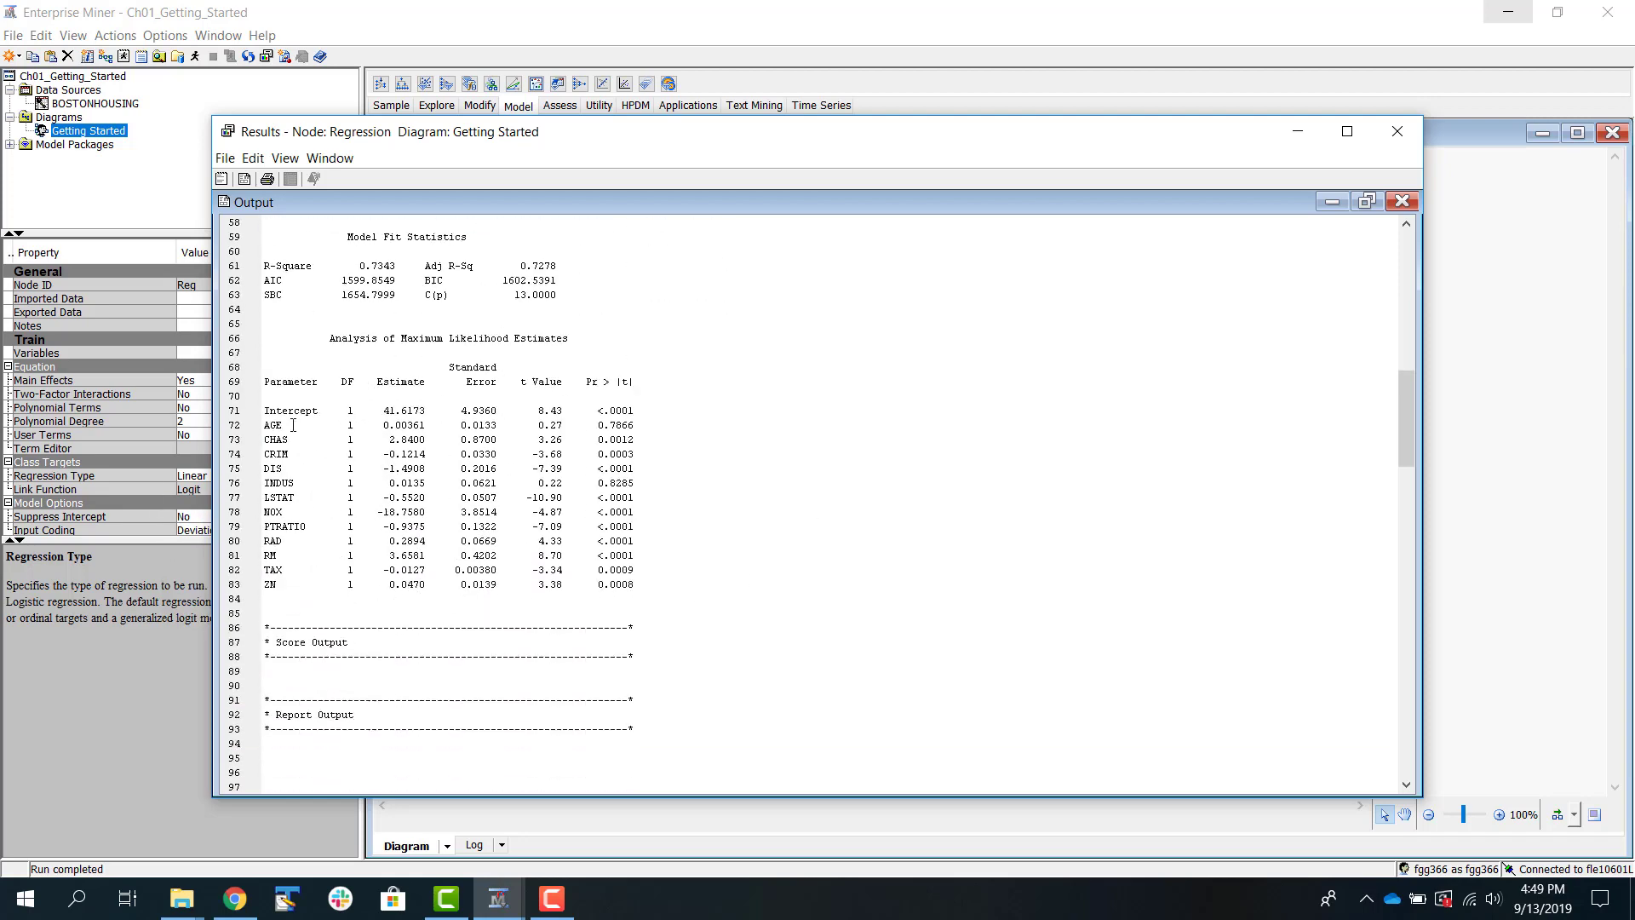
drag(373, 410, 429, 424)
drag(289, 425, 270, 427)
drag(384, 440, 430, 439)
drag(289, 438, 272, 440)
scroll(735, 511, down, 5)
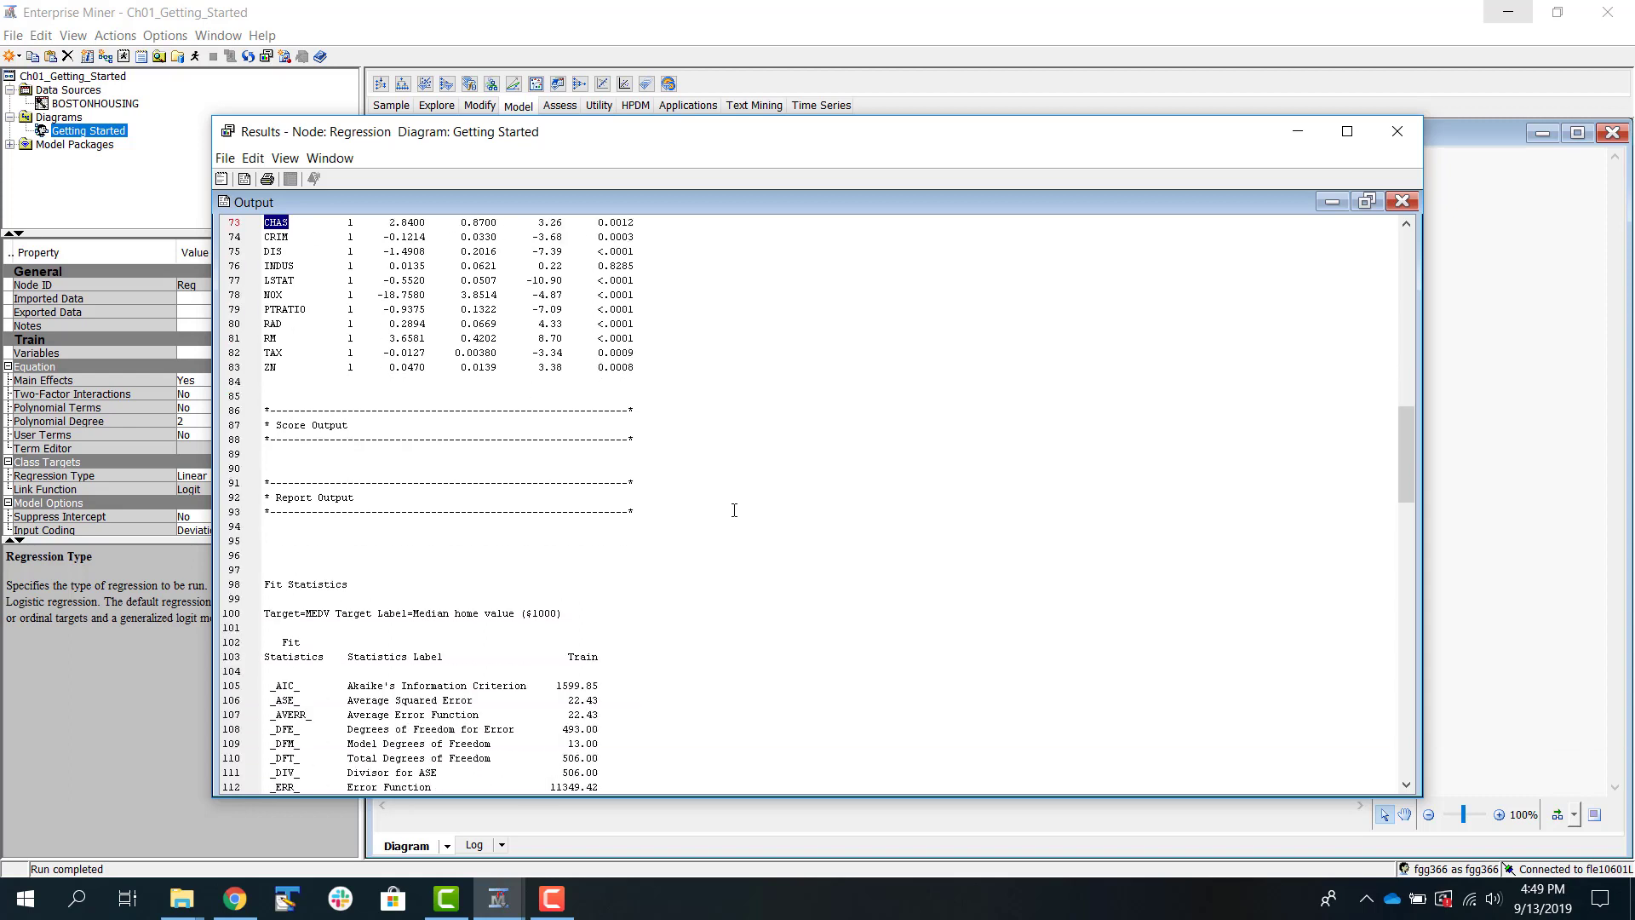
scroll(734, 510, up, 6)
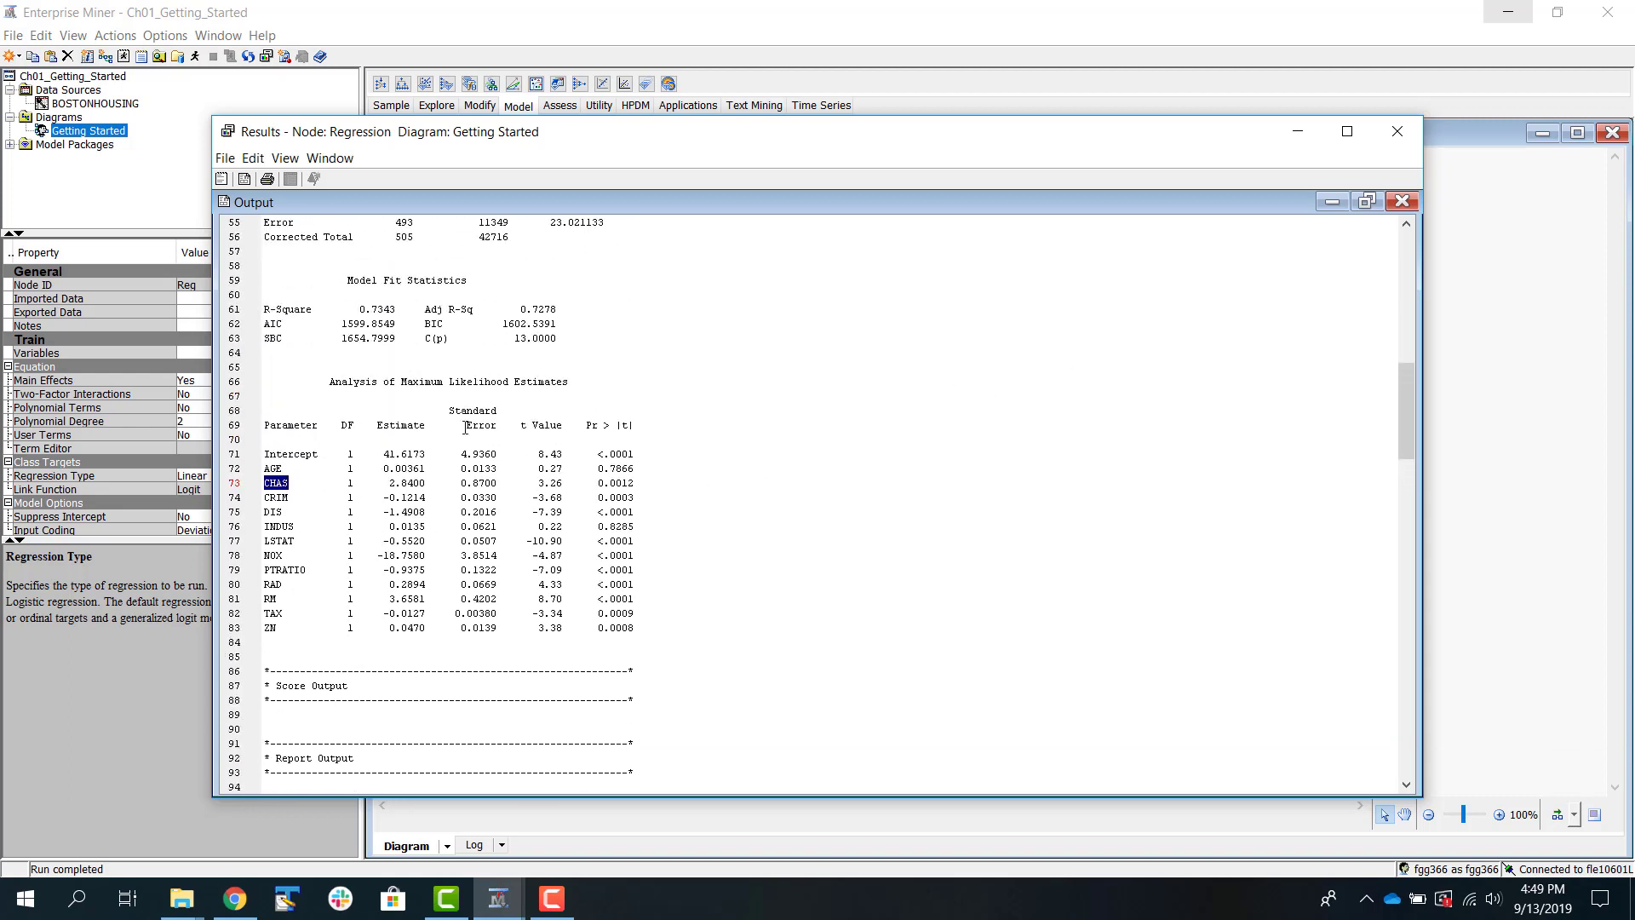
scroll(465, 426, up, 3)
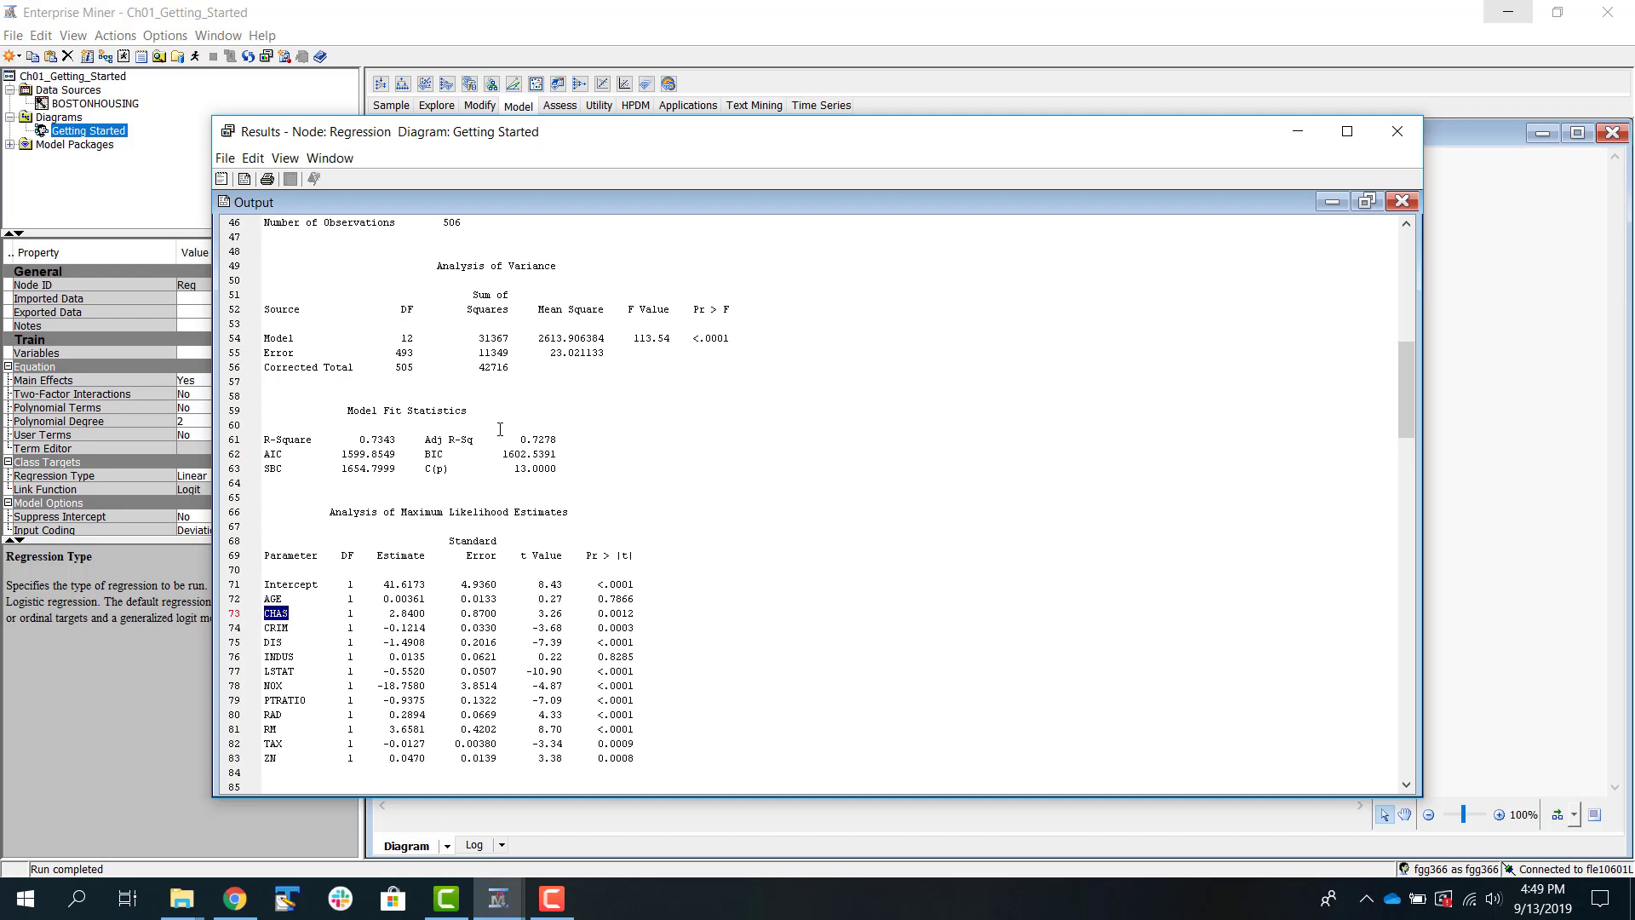
click(1400, 131)
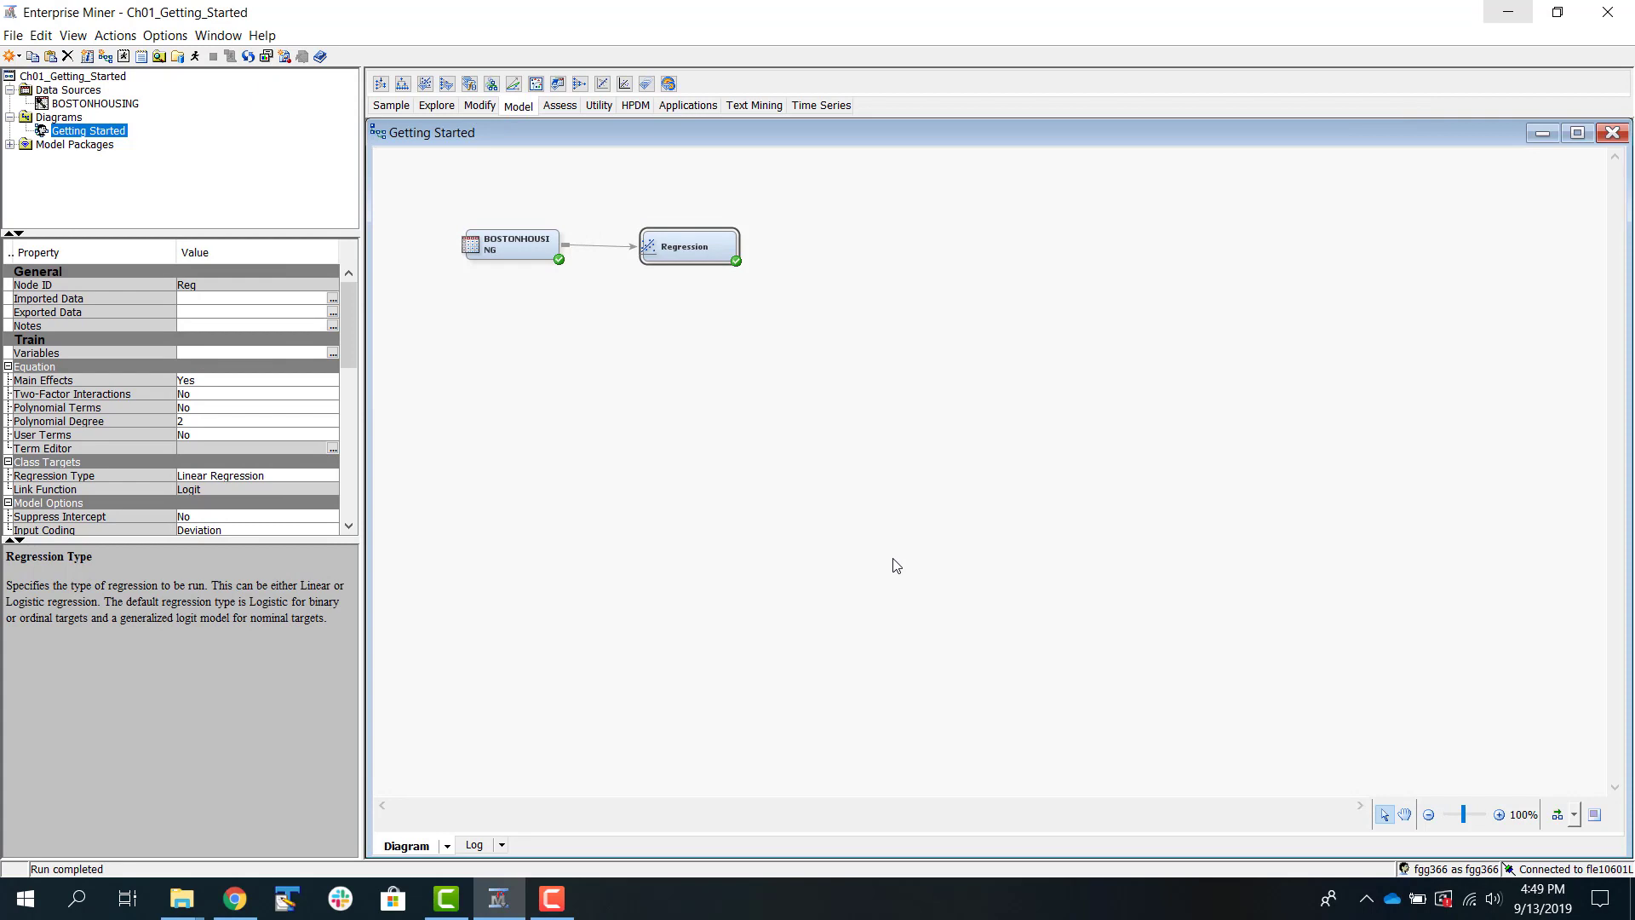
click(15, 35)
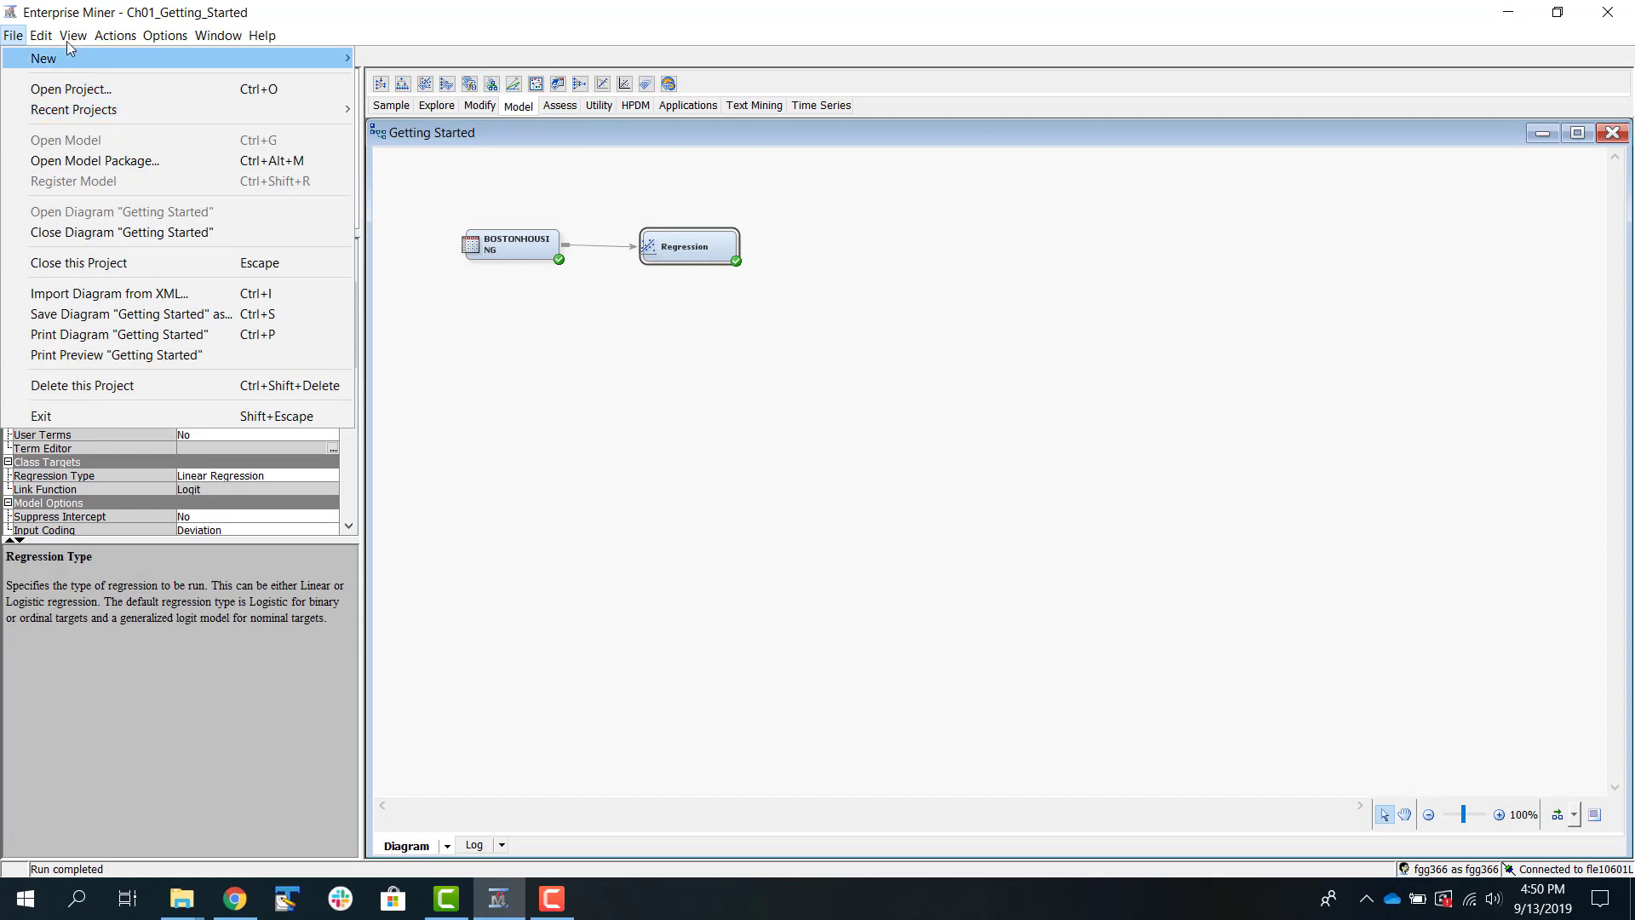
mouse_move(72, 35)
click(635, 454)
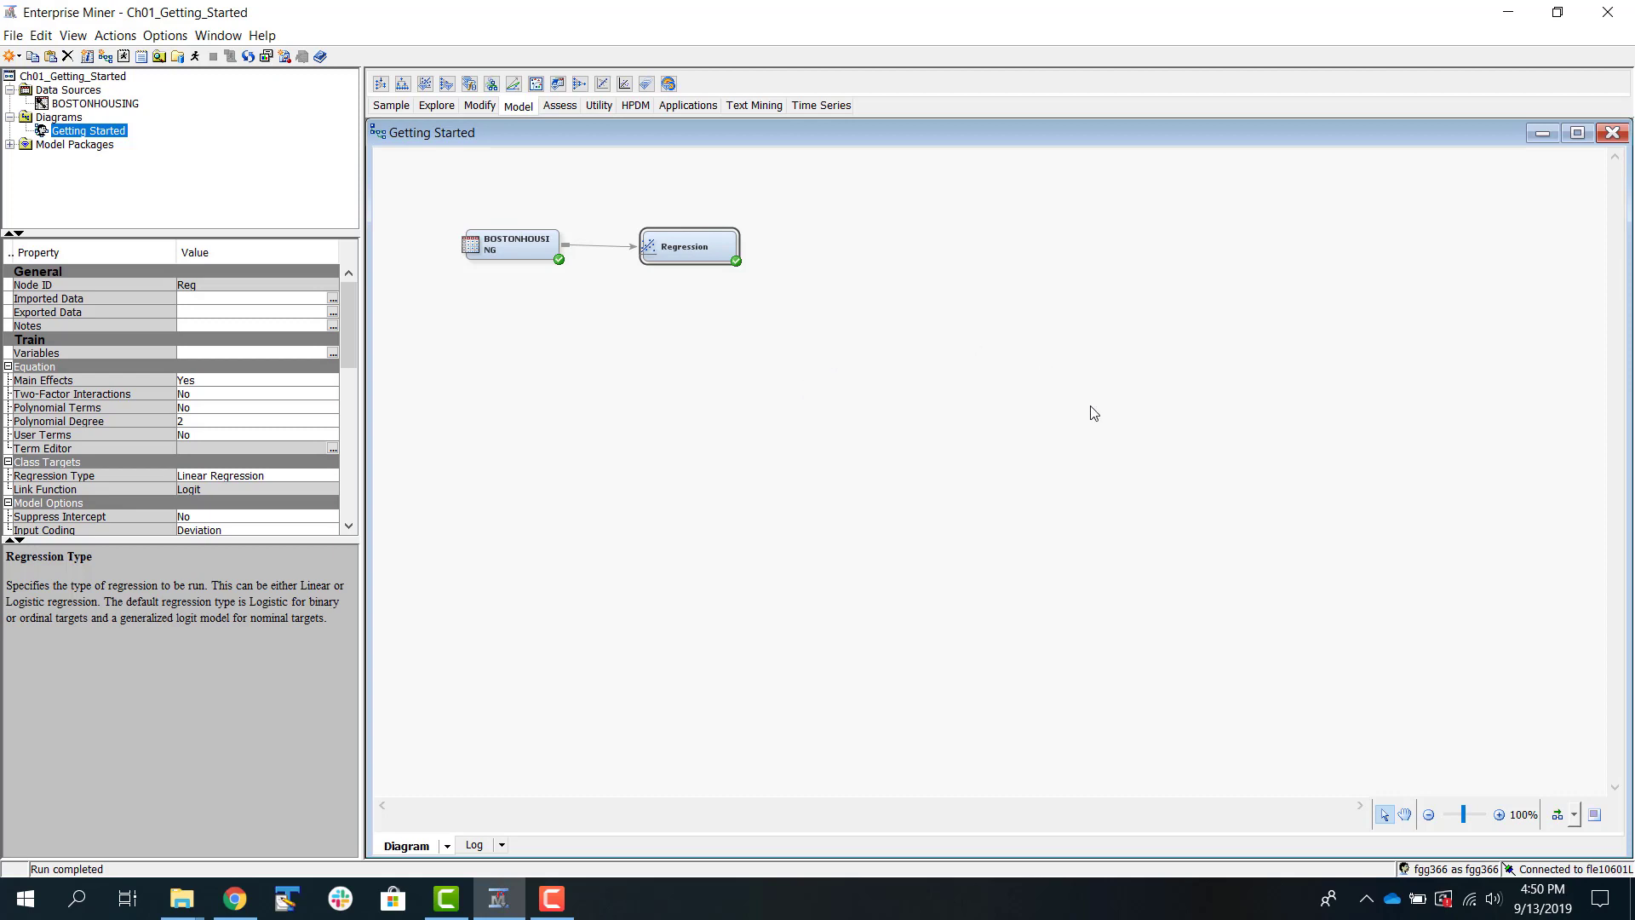
Step: Exit Enterprise Miner and confirm the exit
click(13, 35)
click(49, 417)
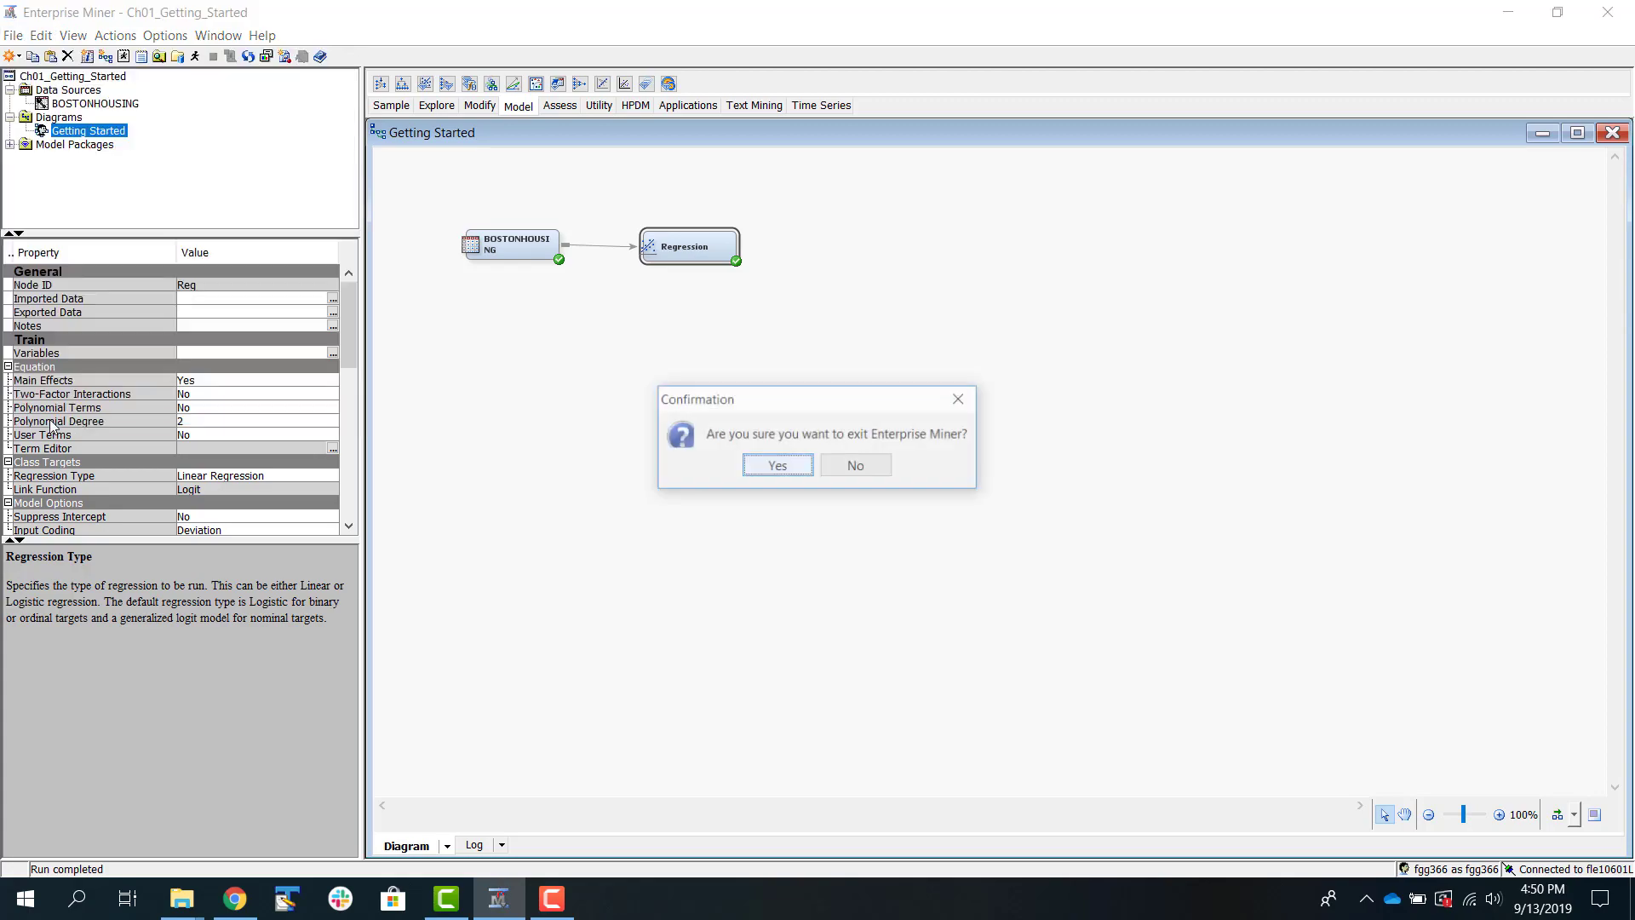
click(770, 463)
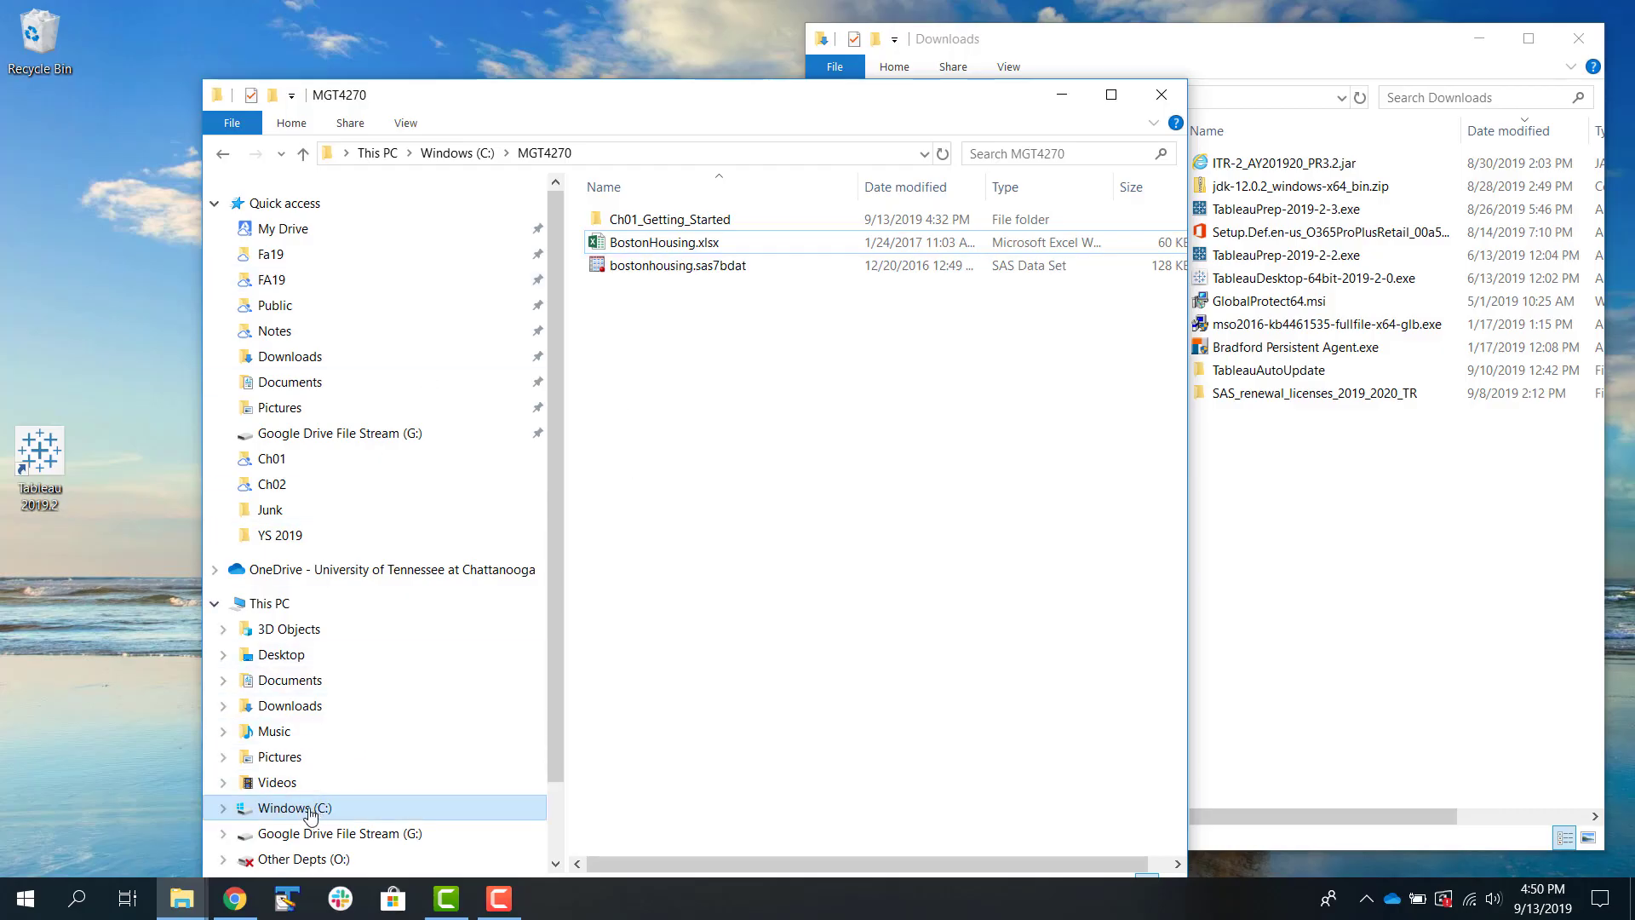
Step: Open the Ch01_Getting_Started project folder inside MGT4270 on drive C in File Explorer
double_click(752, 223)
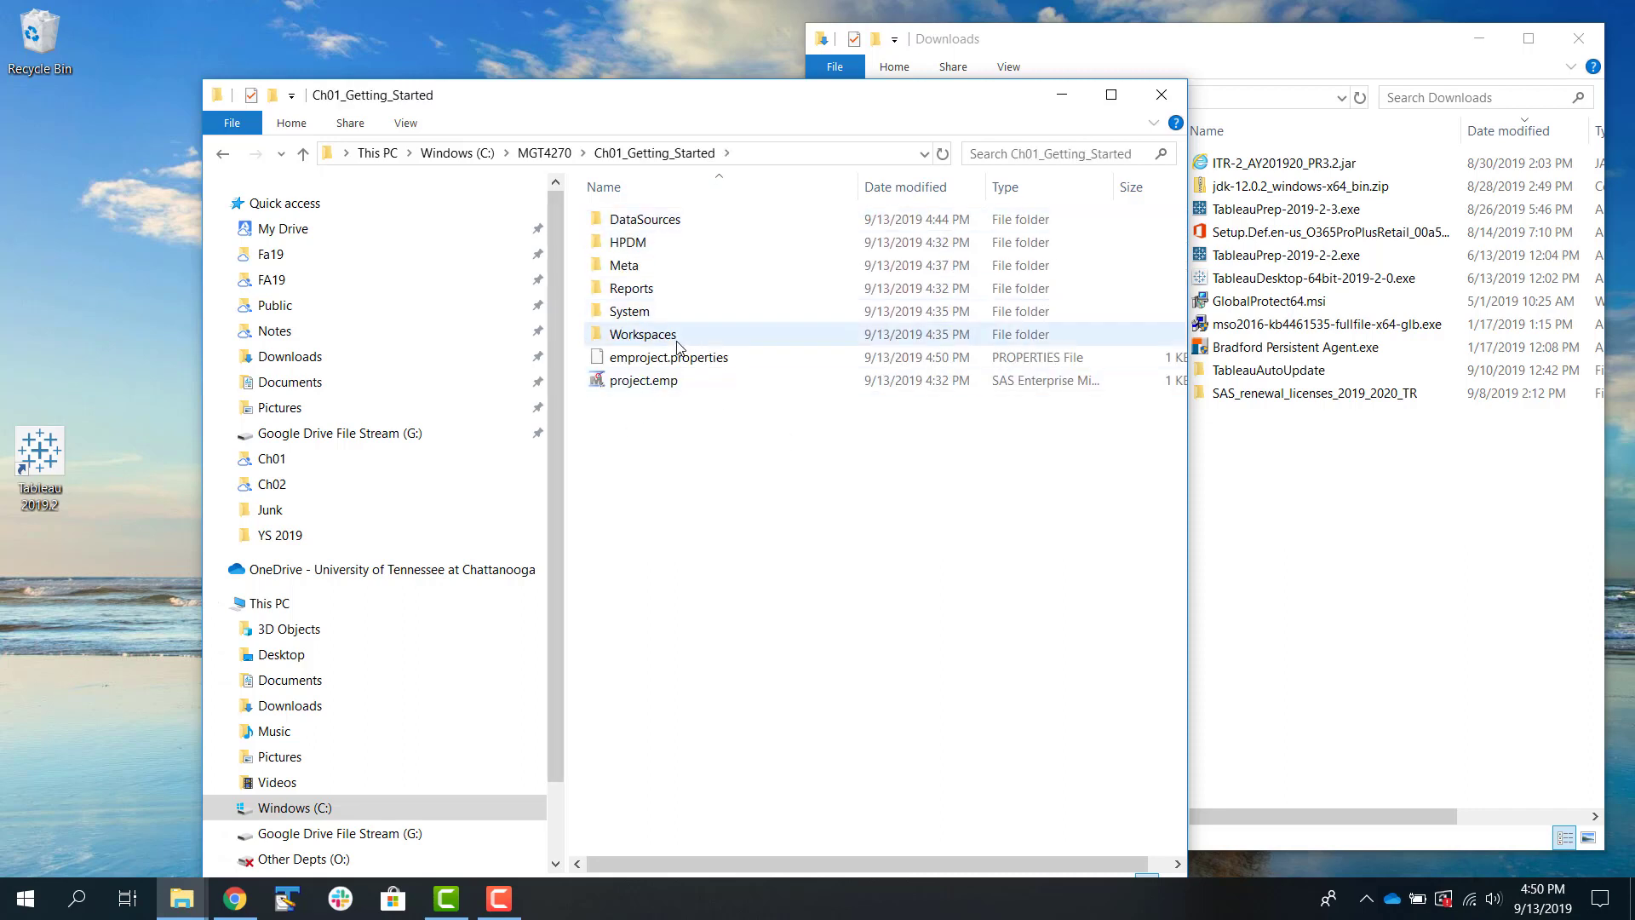
Step: Move the project folder window up and launch SAS Enterprise Miner Workstation
drag(690, 99, 663, 36)
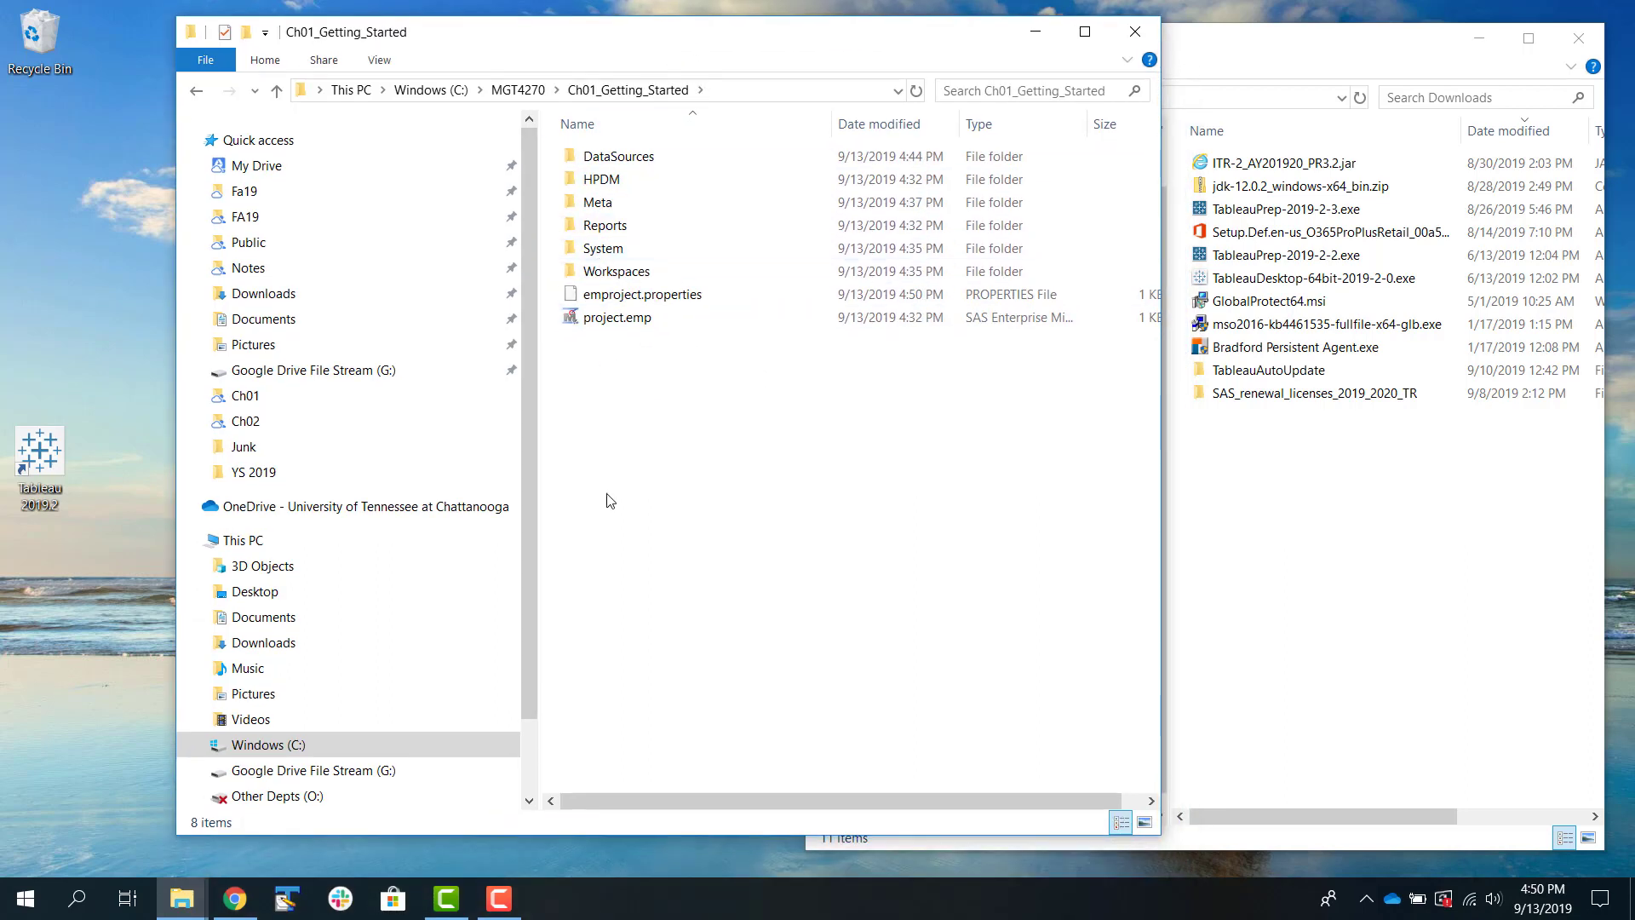
click(25, 898)
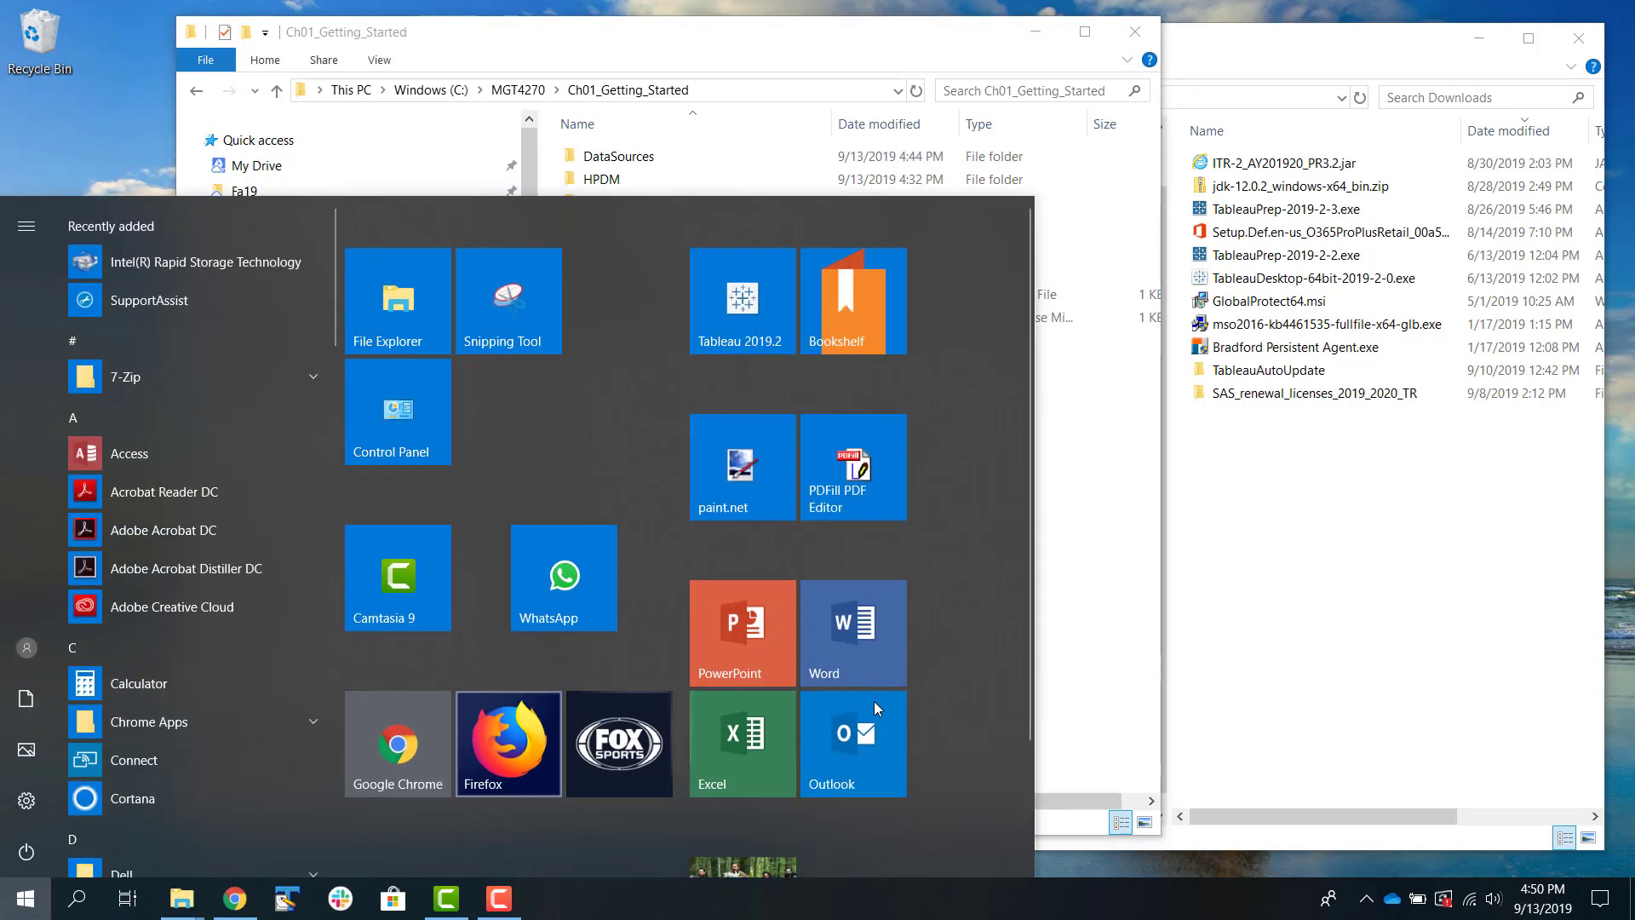
scroll(212, 668, down, 1)
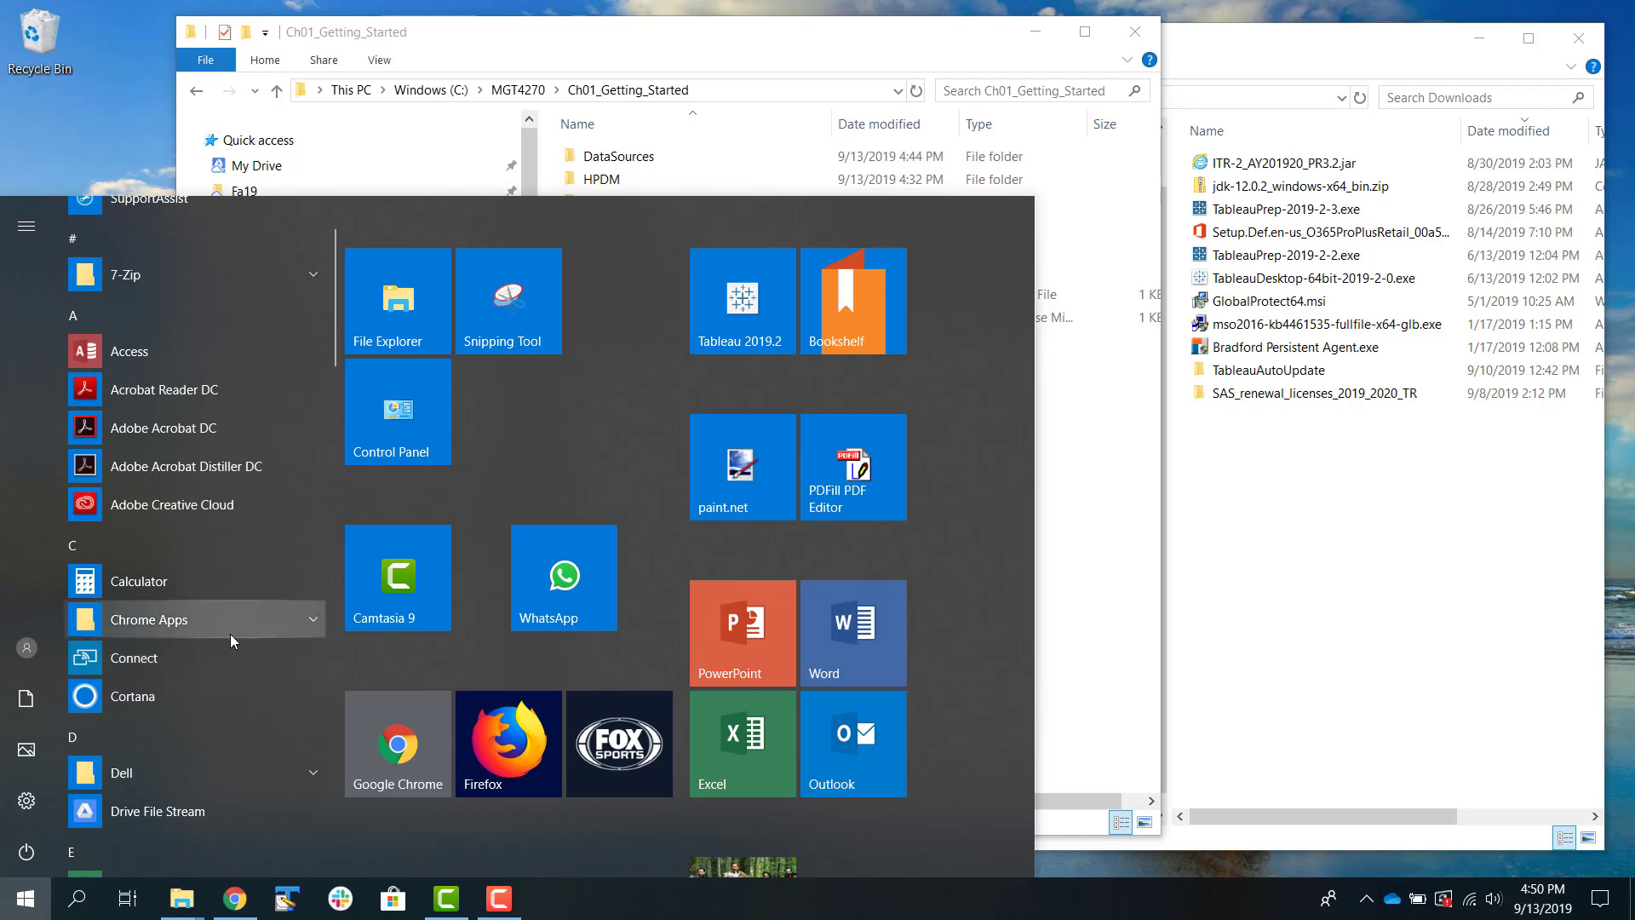
scroll(229, 626, down, 10)
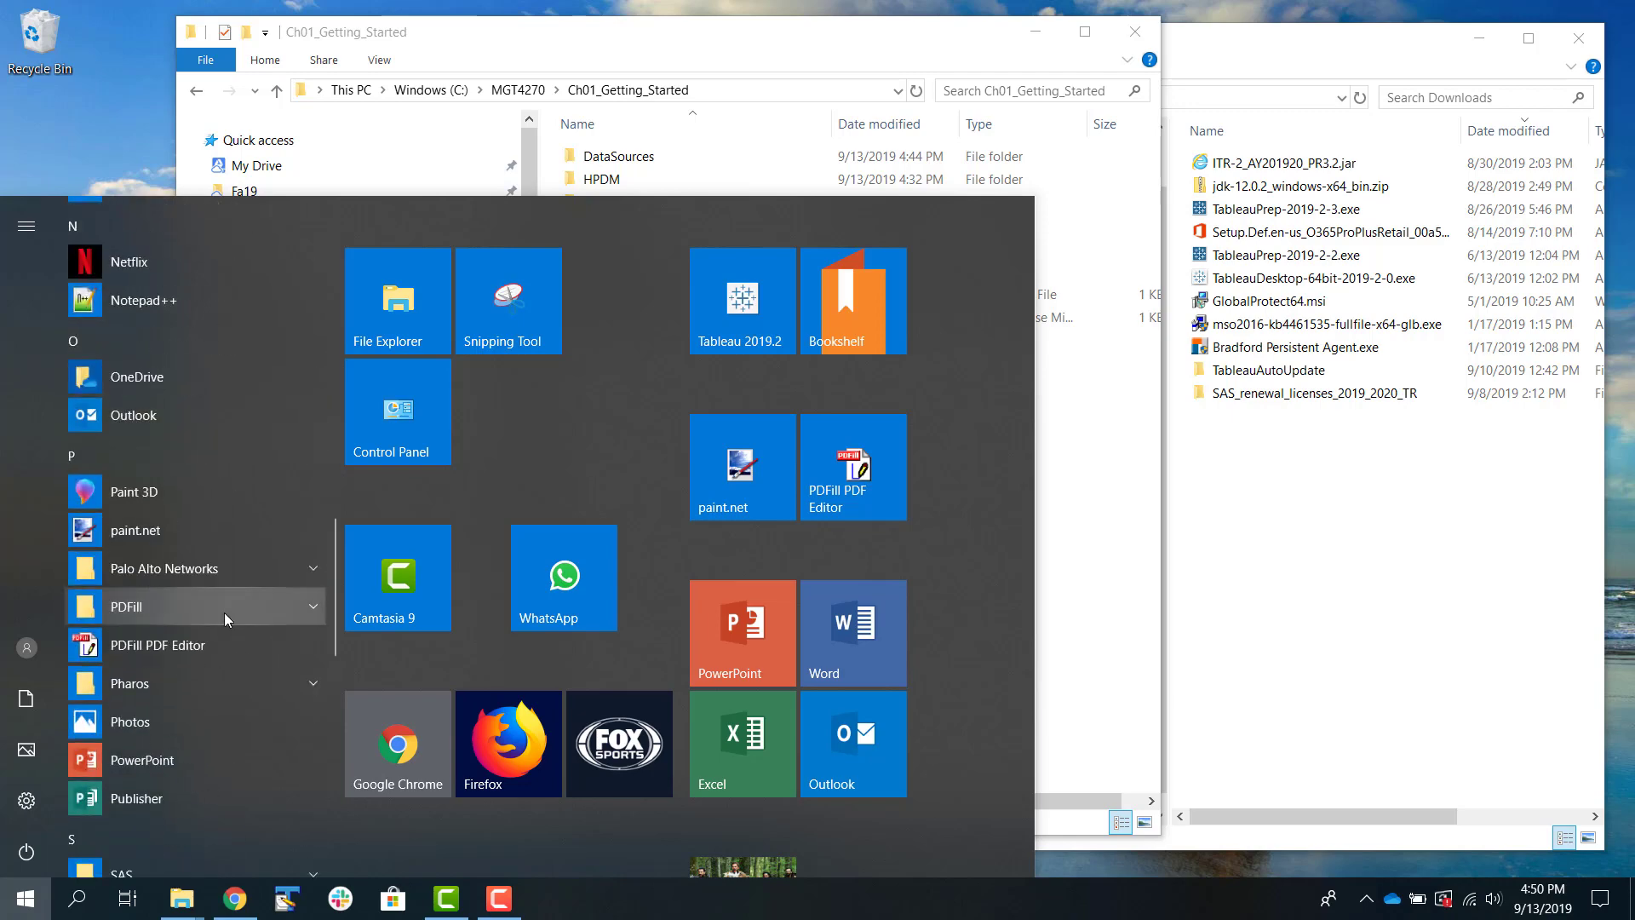
scroll(223, 612, down, 5)
click(276, 368)
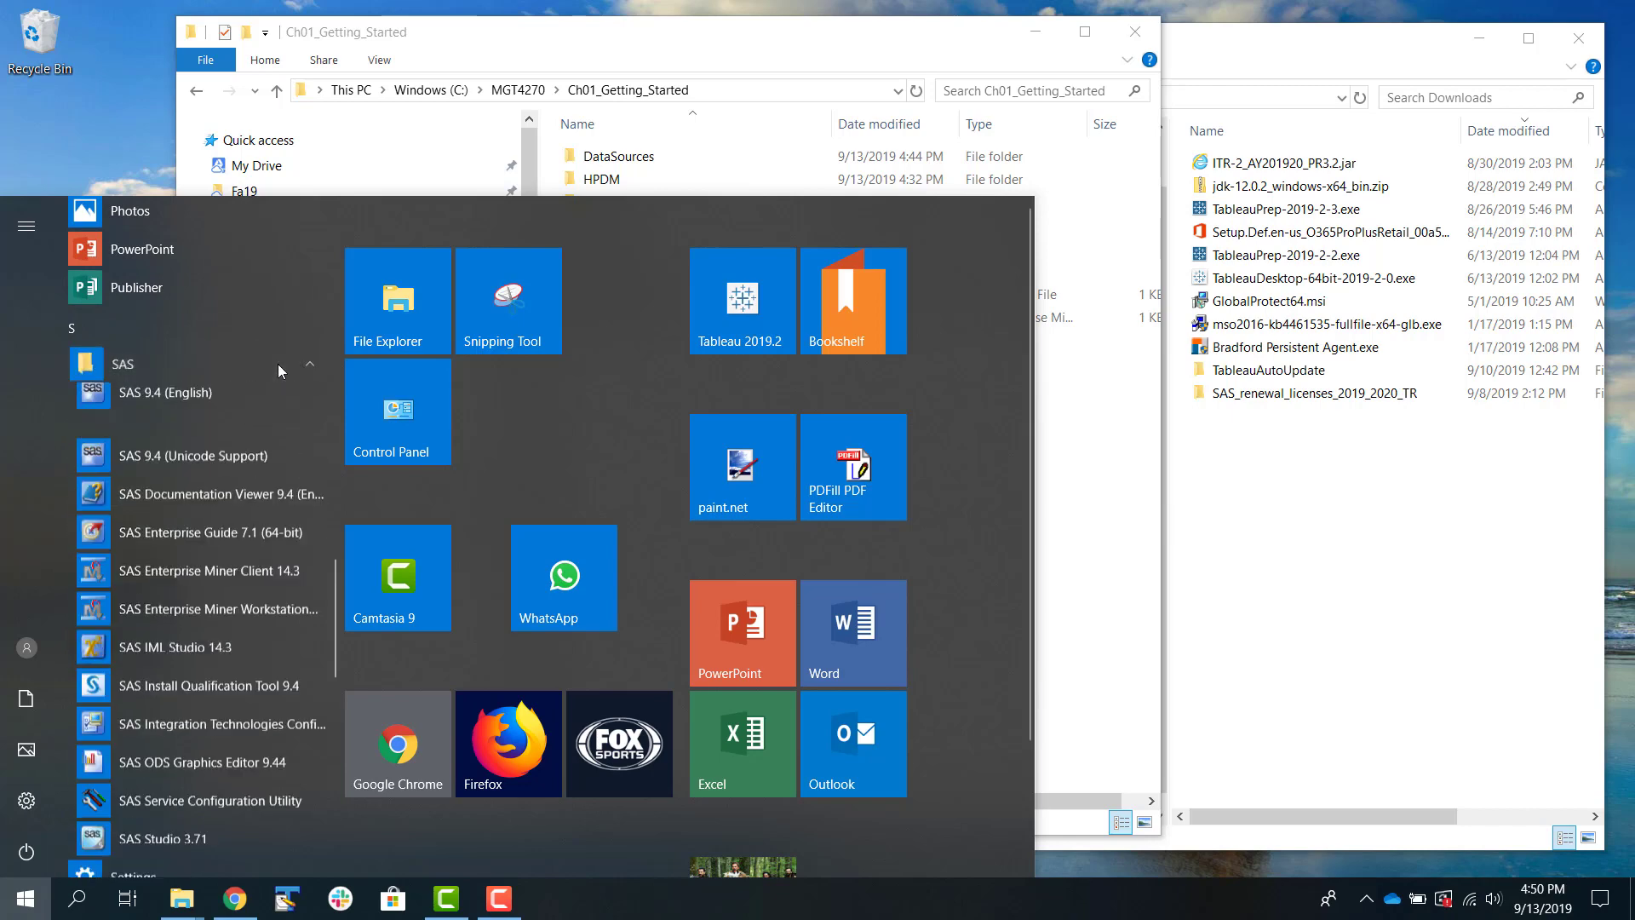
click(286, 714)
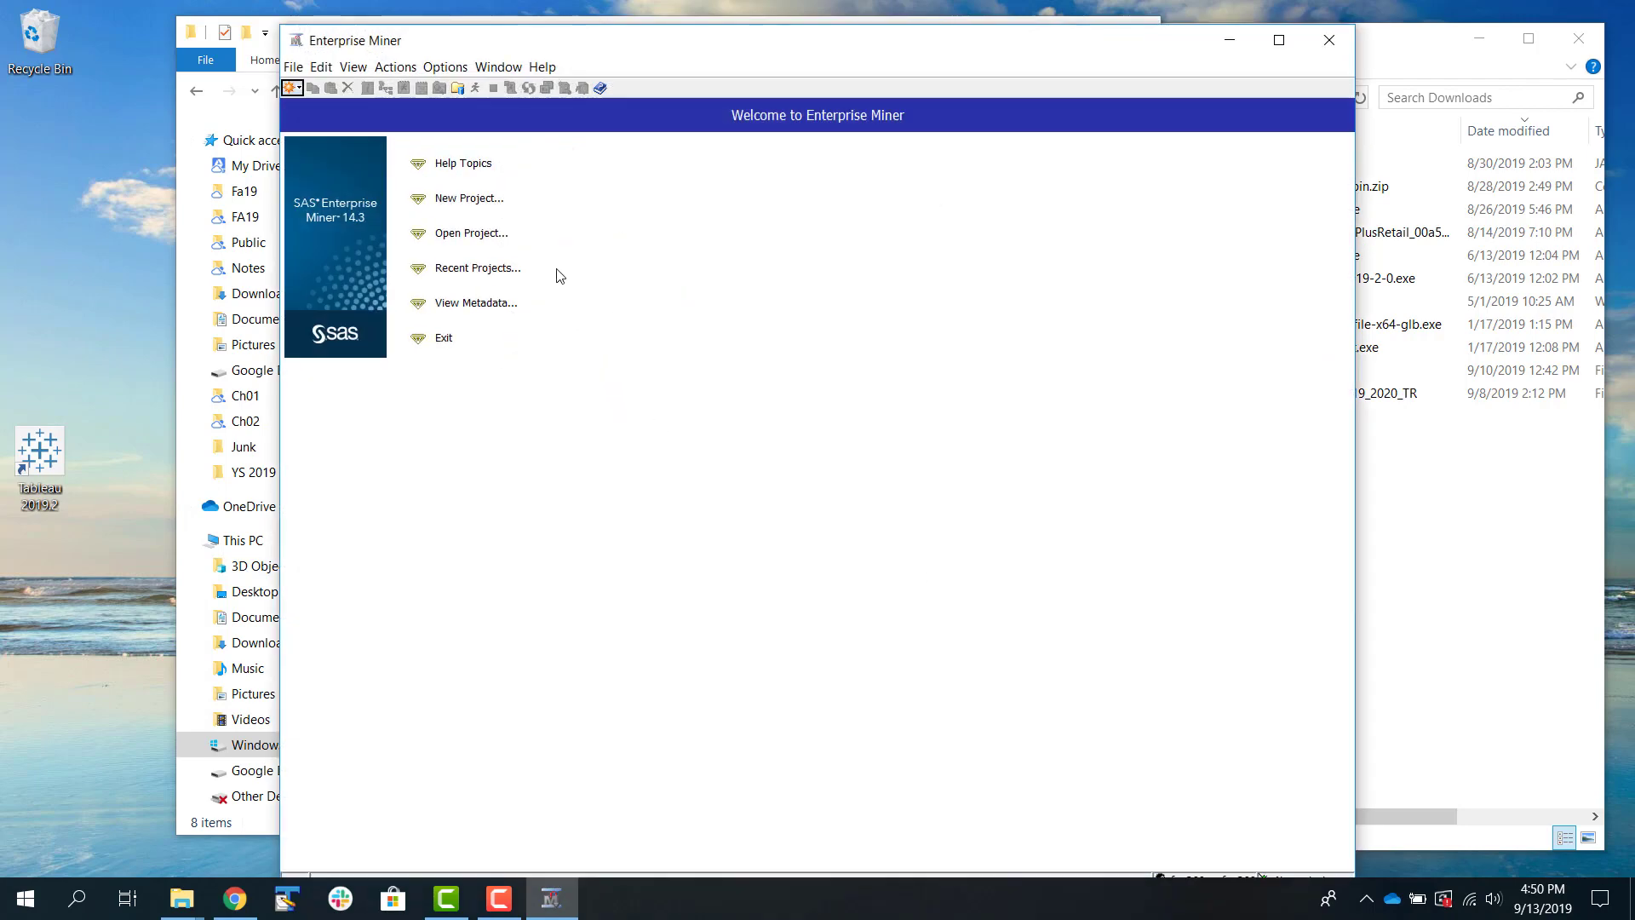
Step: Check the recent projects without opening one, and open the Ch01_Getting_Started project from the MGT4270 folder on drive C
click(458, 269)
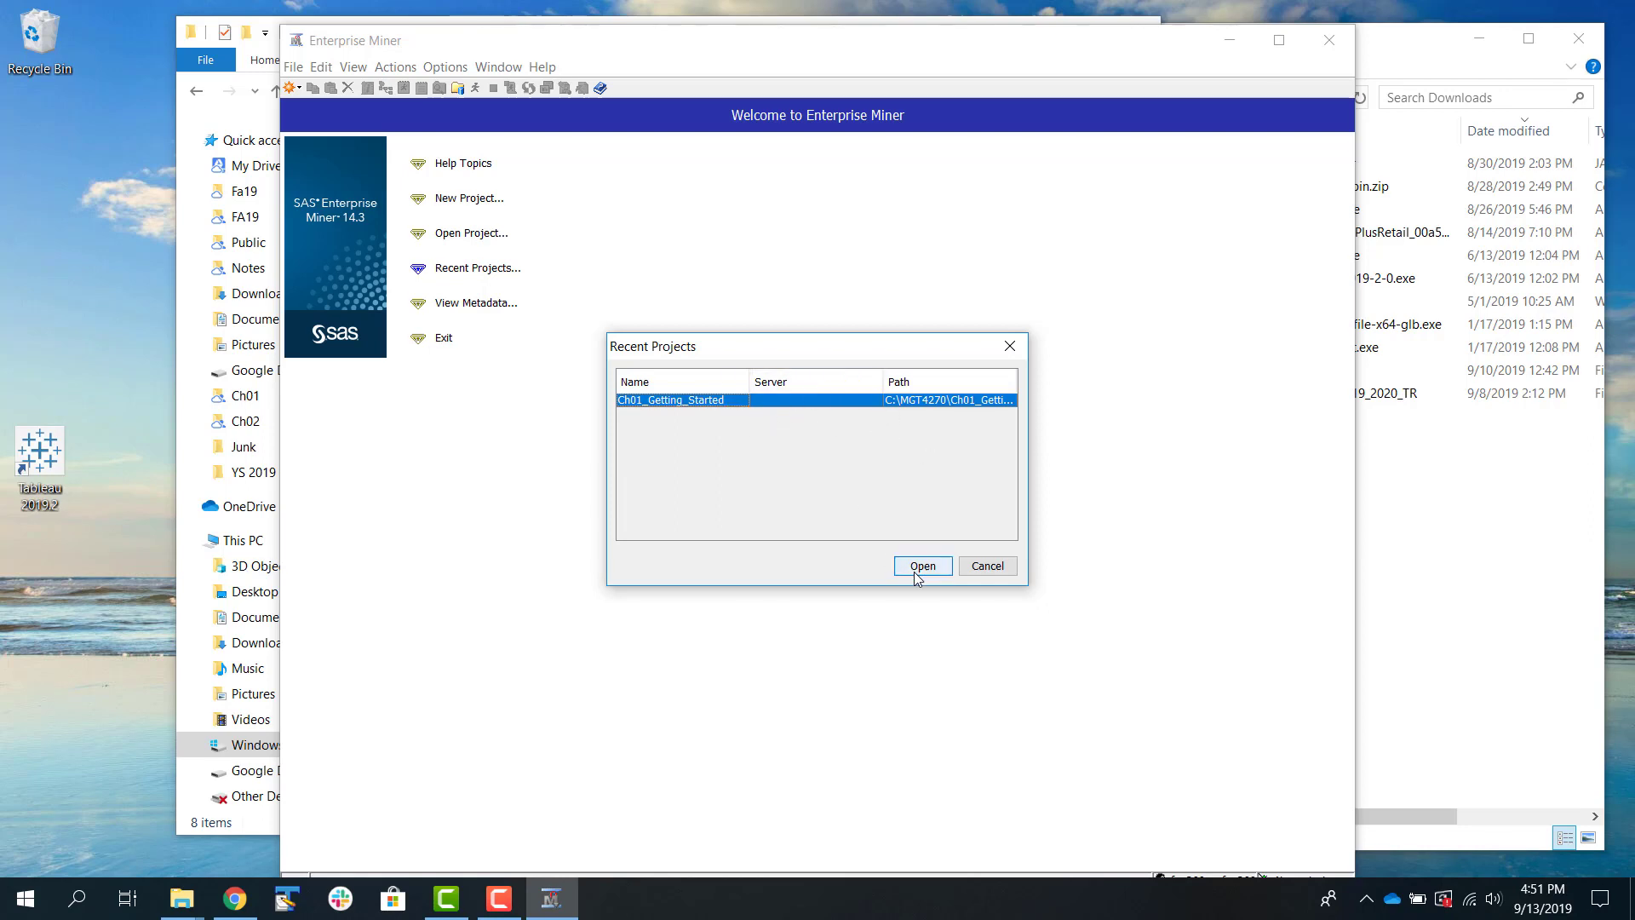
click(980, 563)
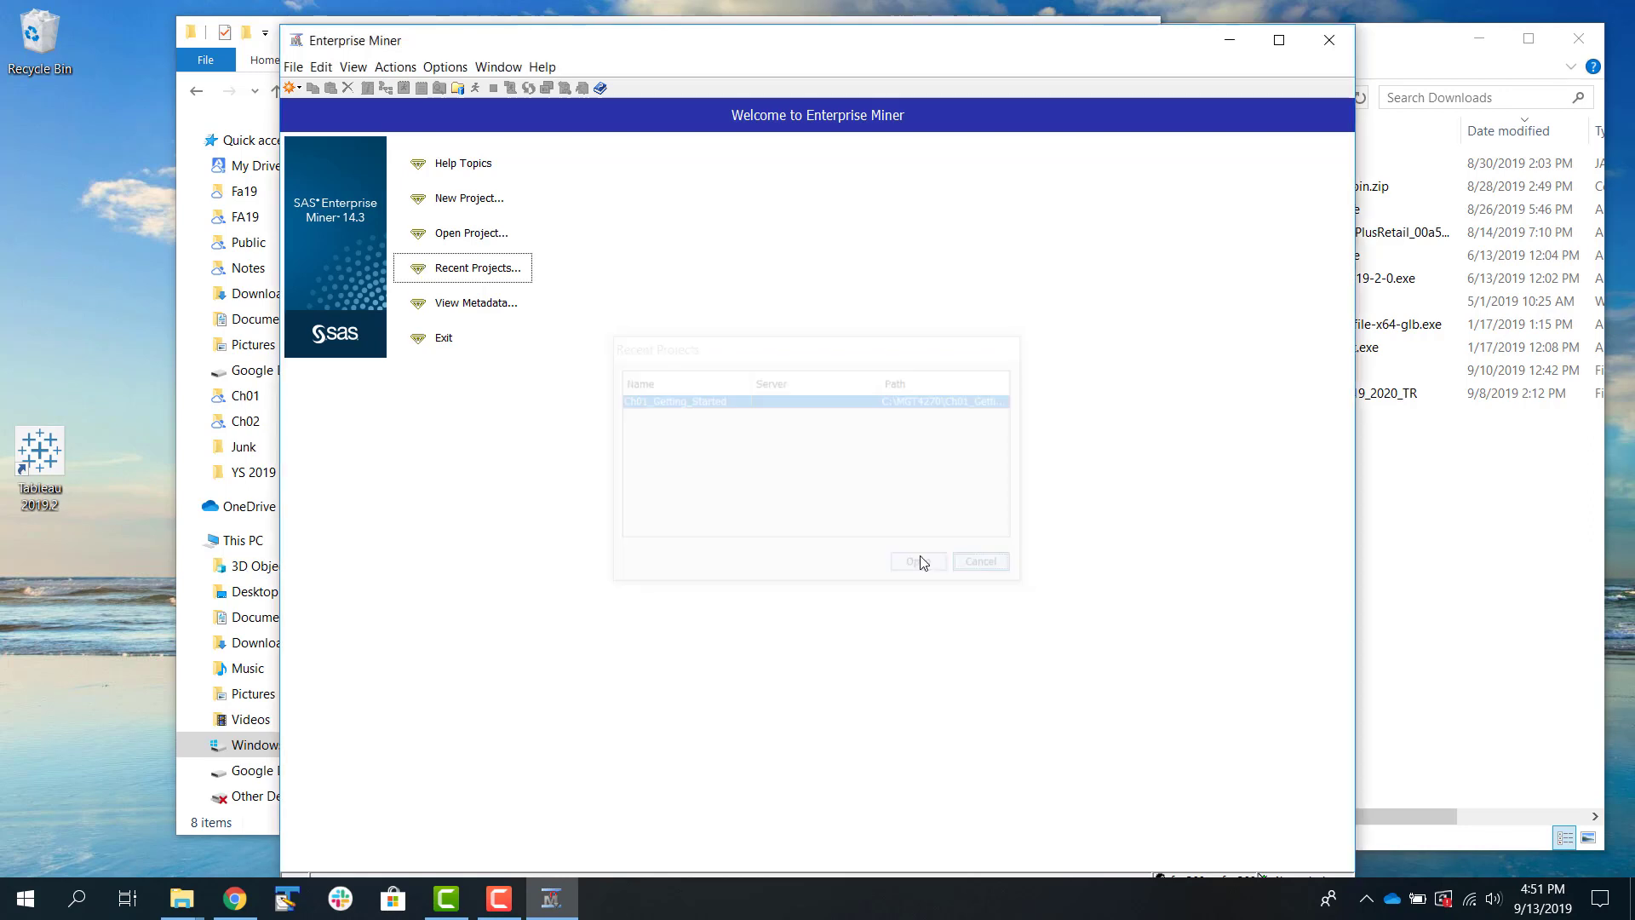
click(491, 238)
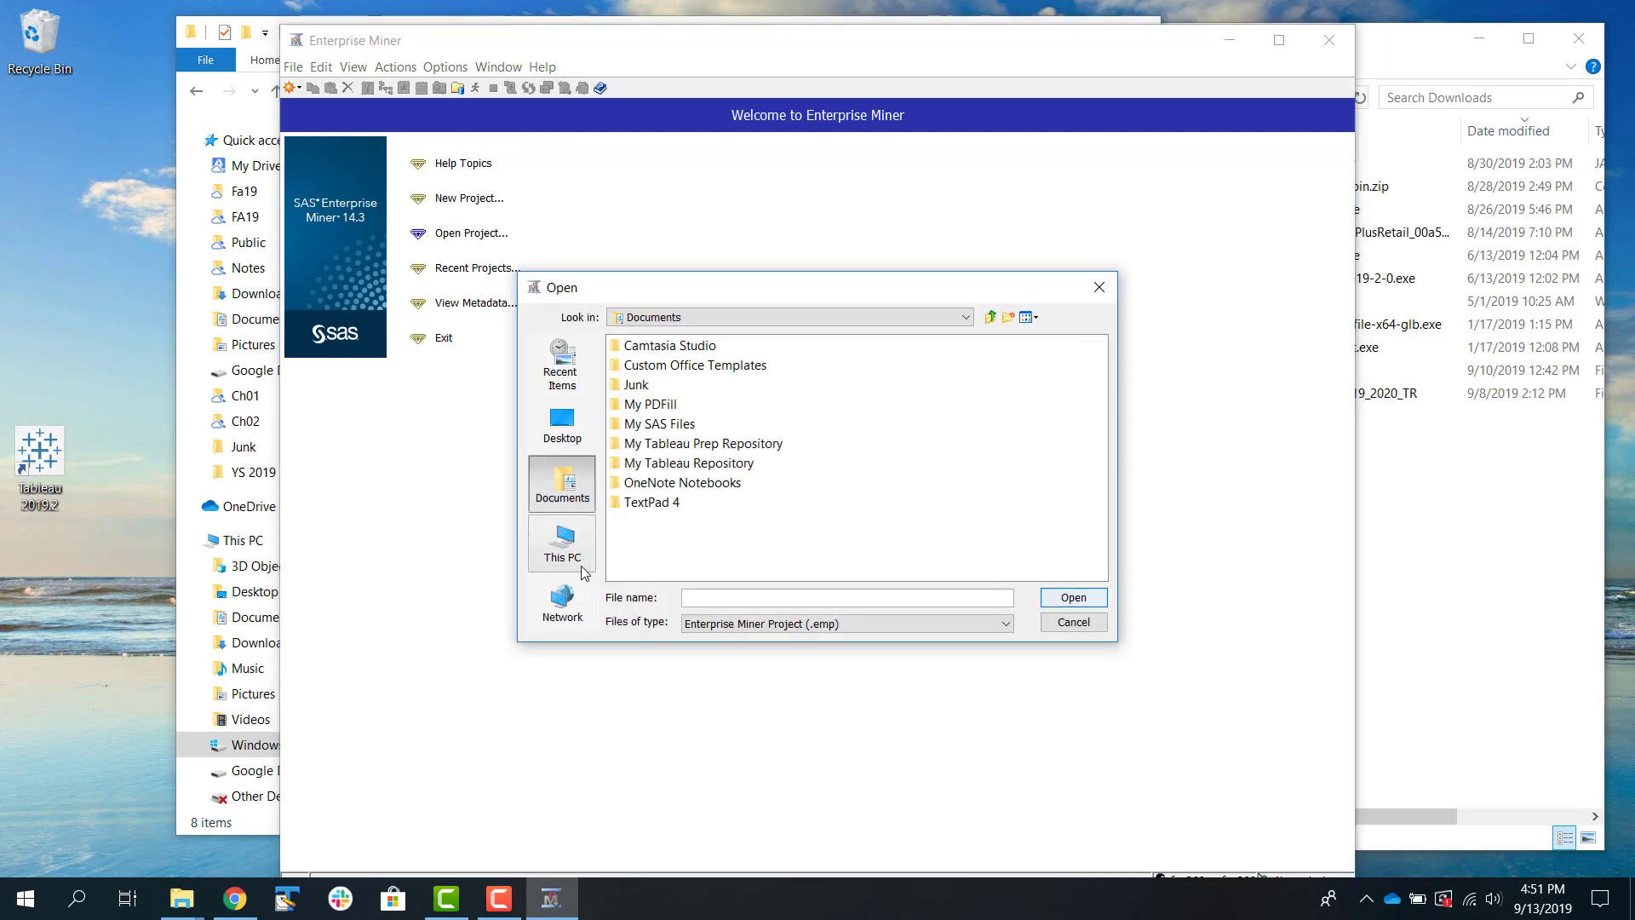
click(563, 545)
double_click(673, 479)
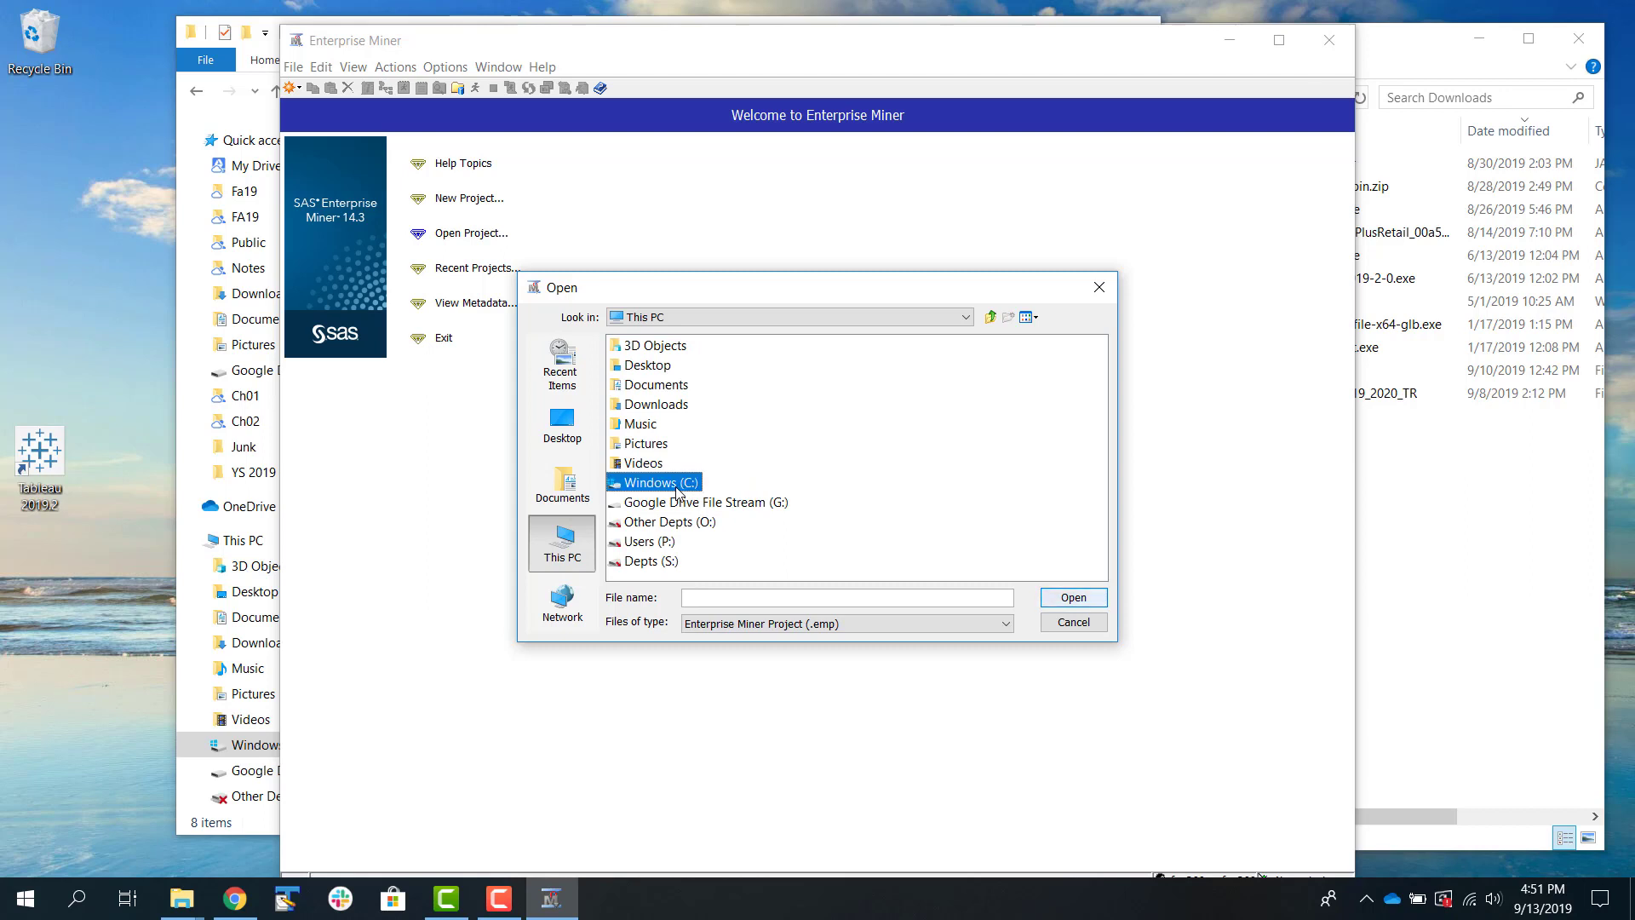
double_click(661, 425)
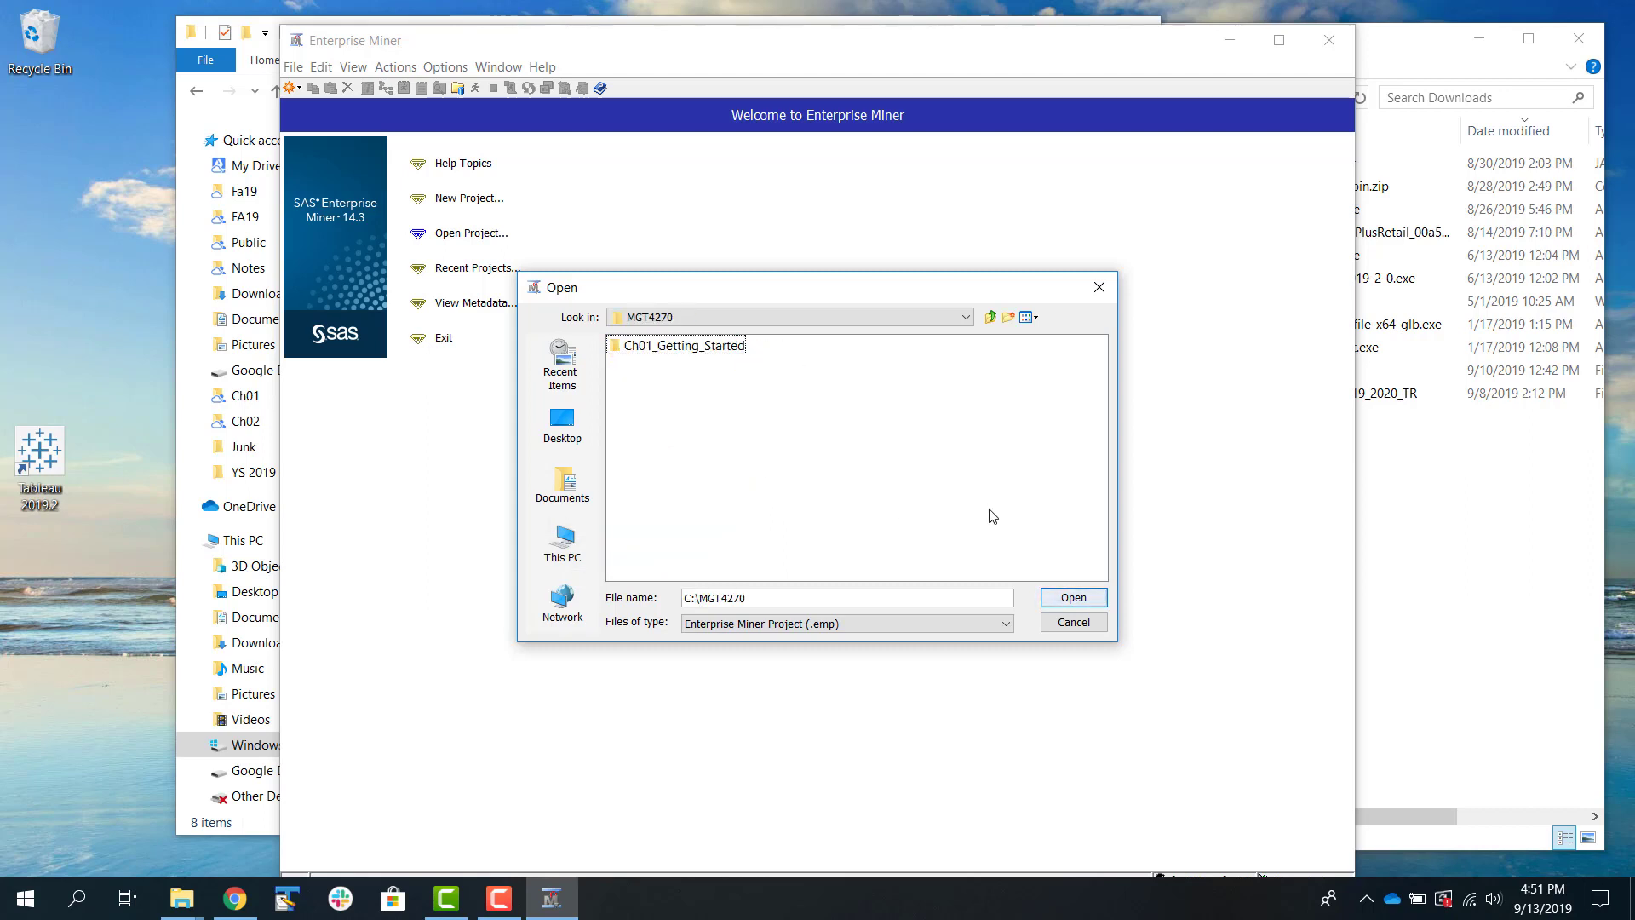
click(683, 356)
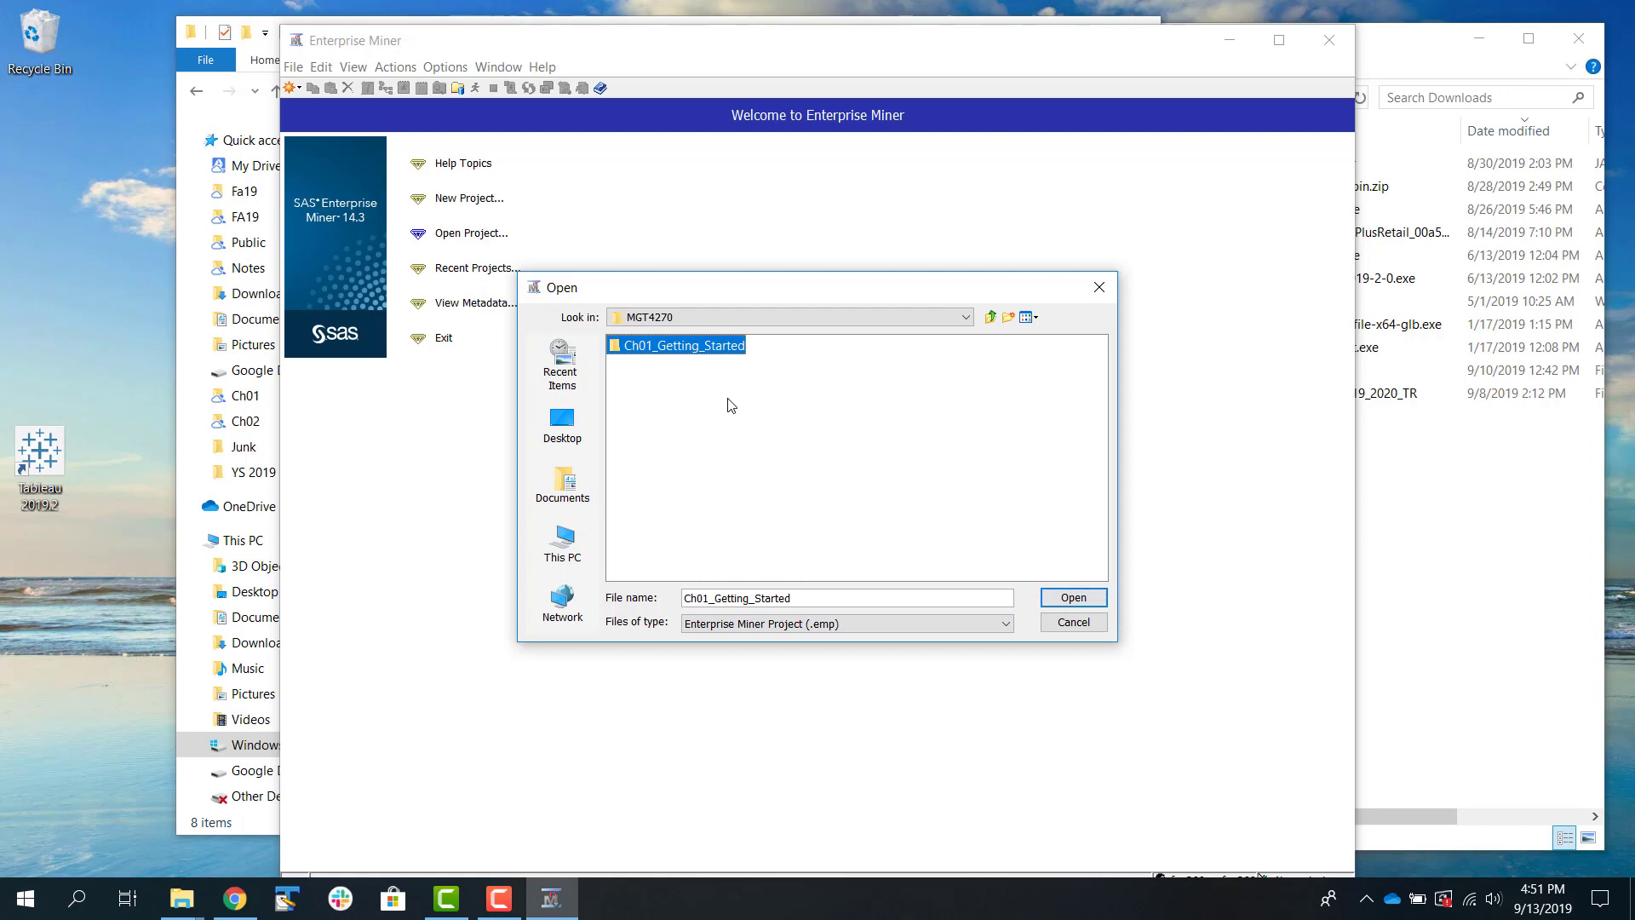
click(1071, 598)
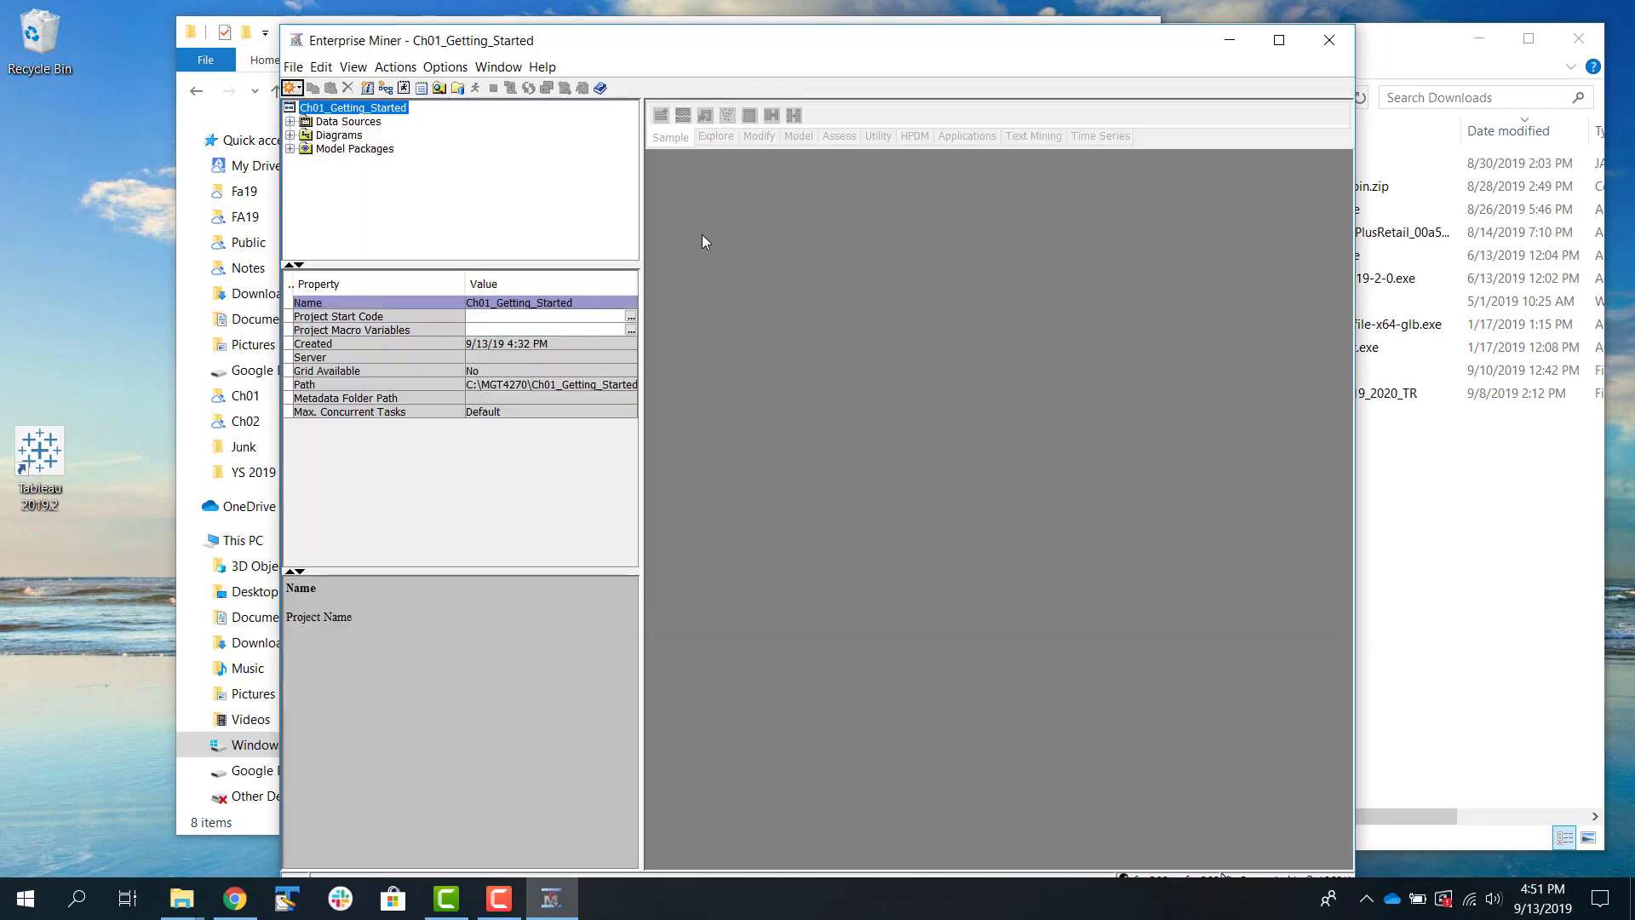
Step: Maximize the project window, open the Getting Started diagram and expand the project's data sources
click(1280, 41)
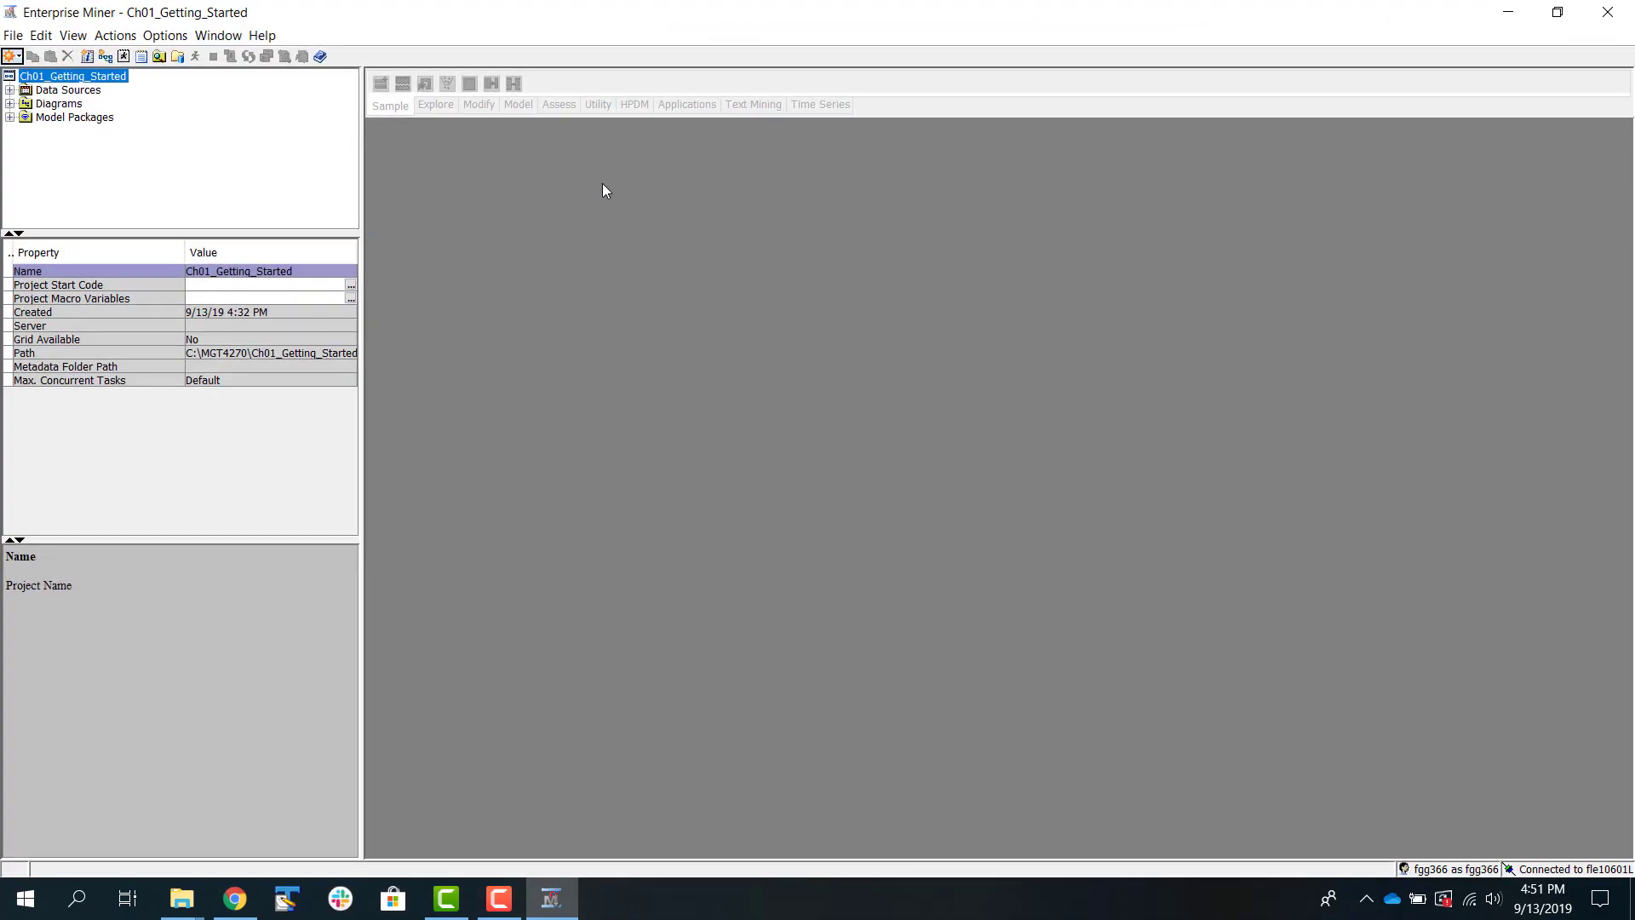
click(10, 104)
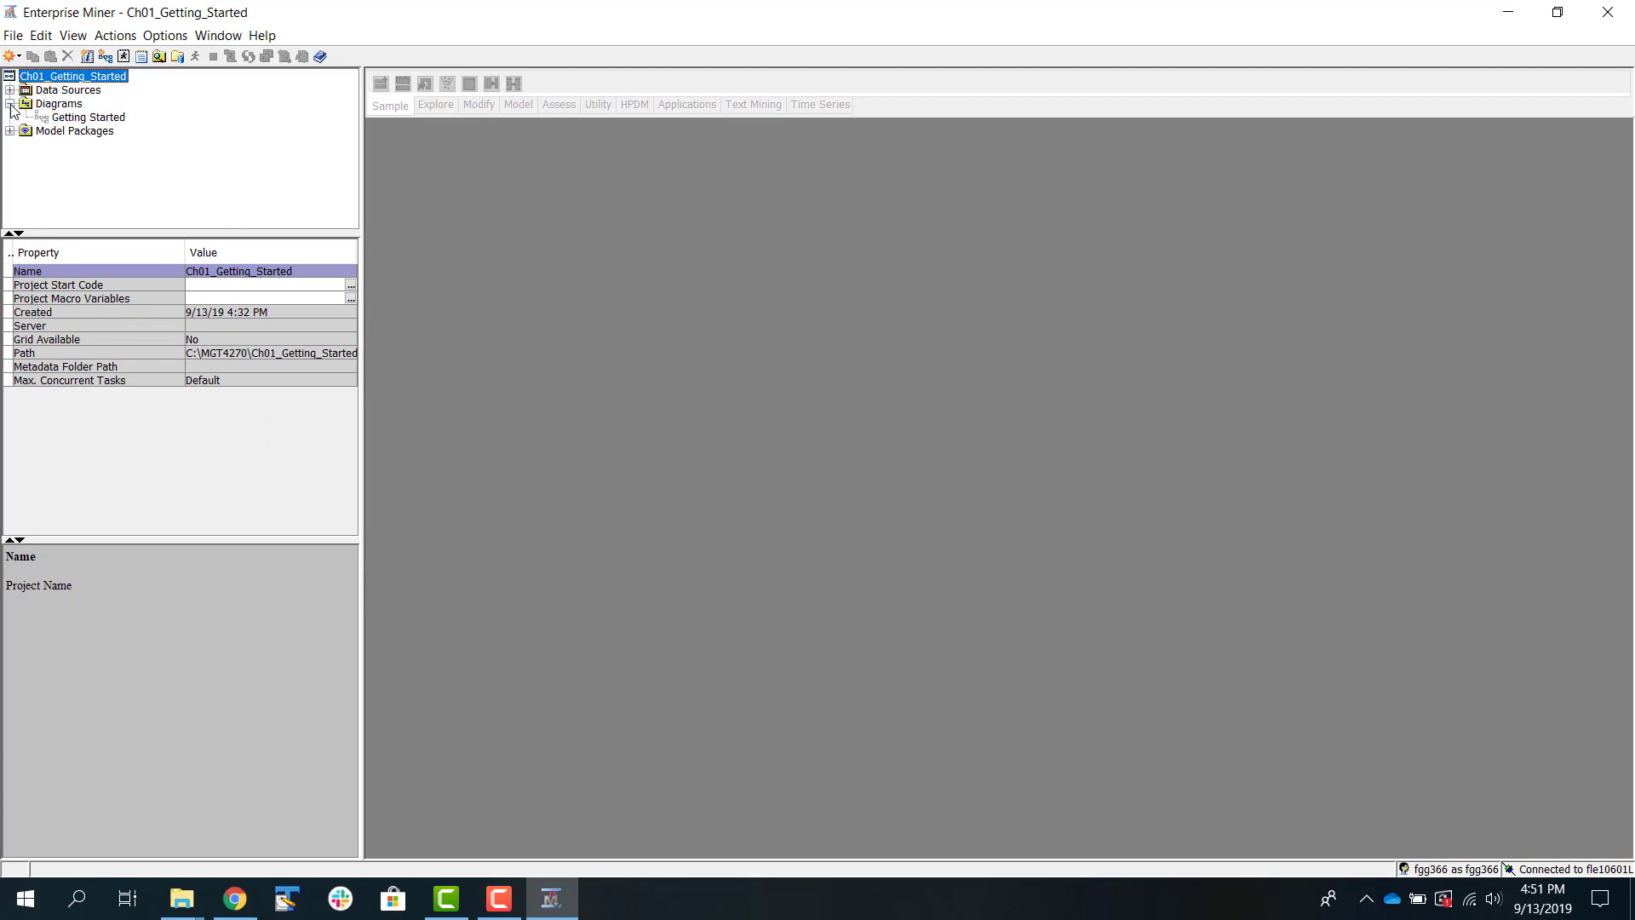
click(60, 121)
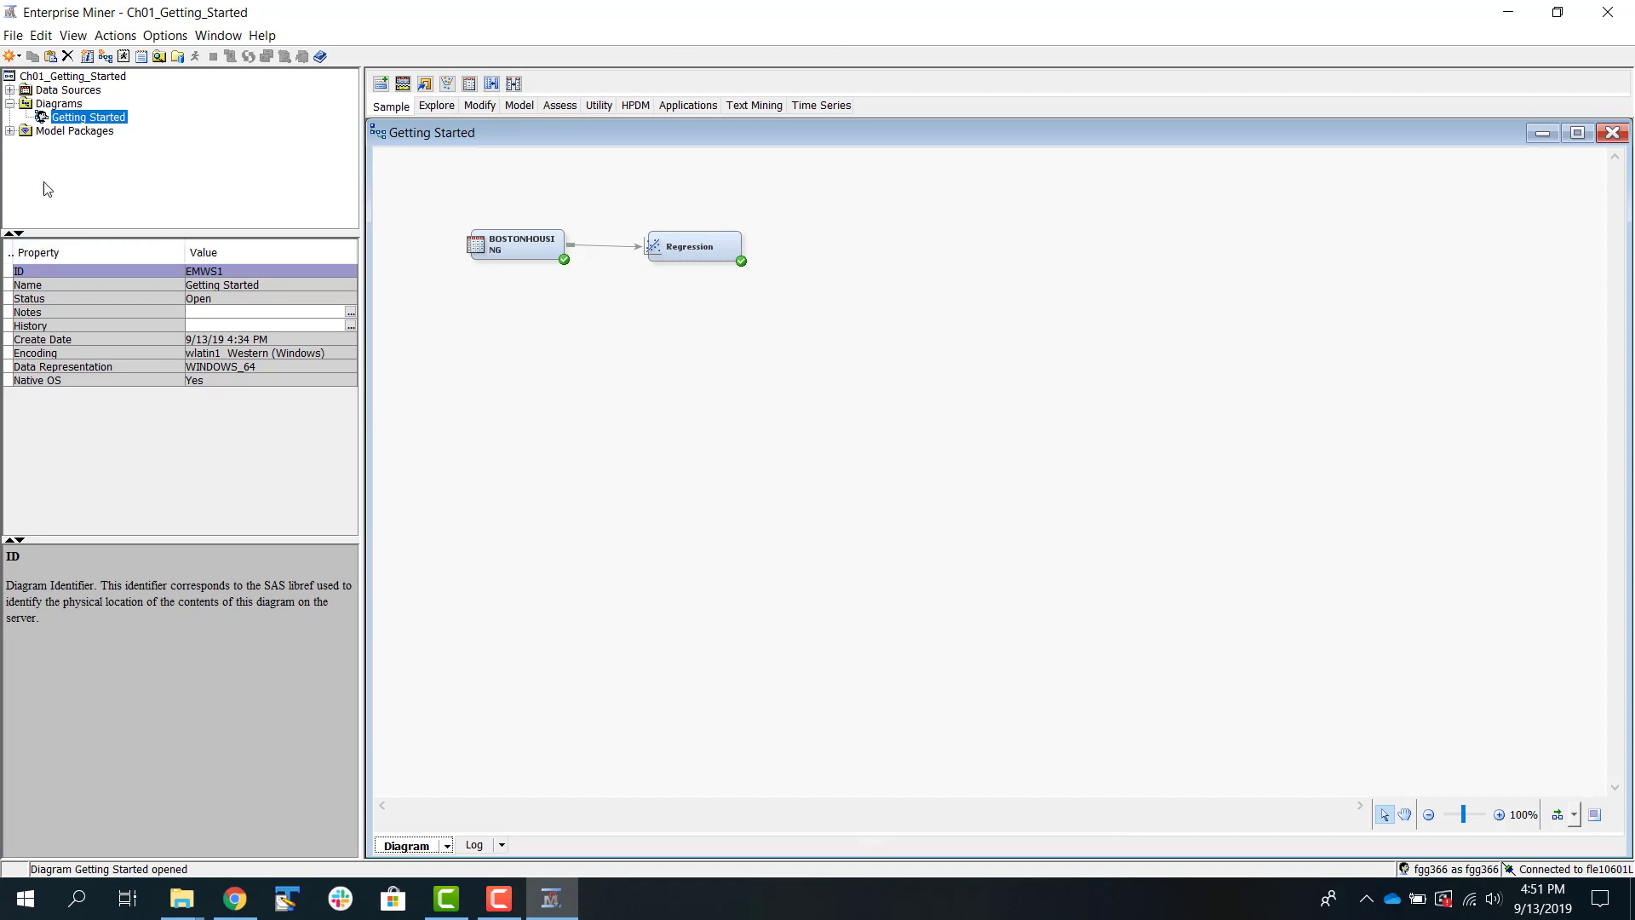
click(11, 90)
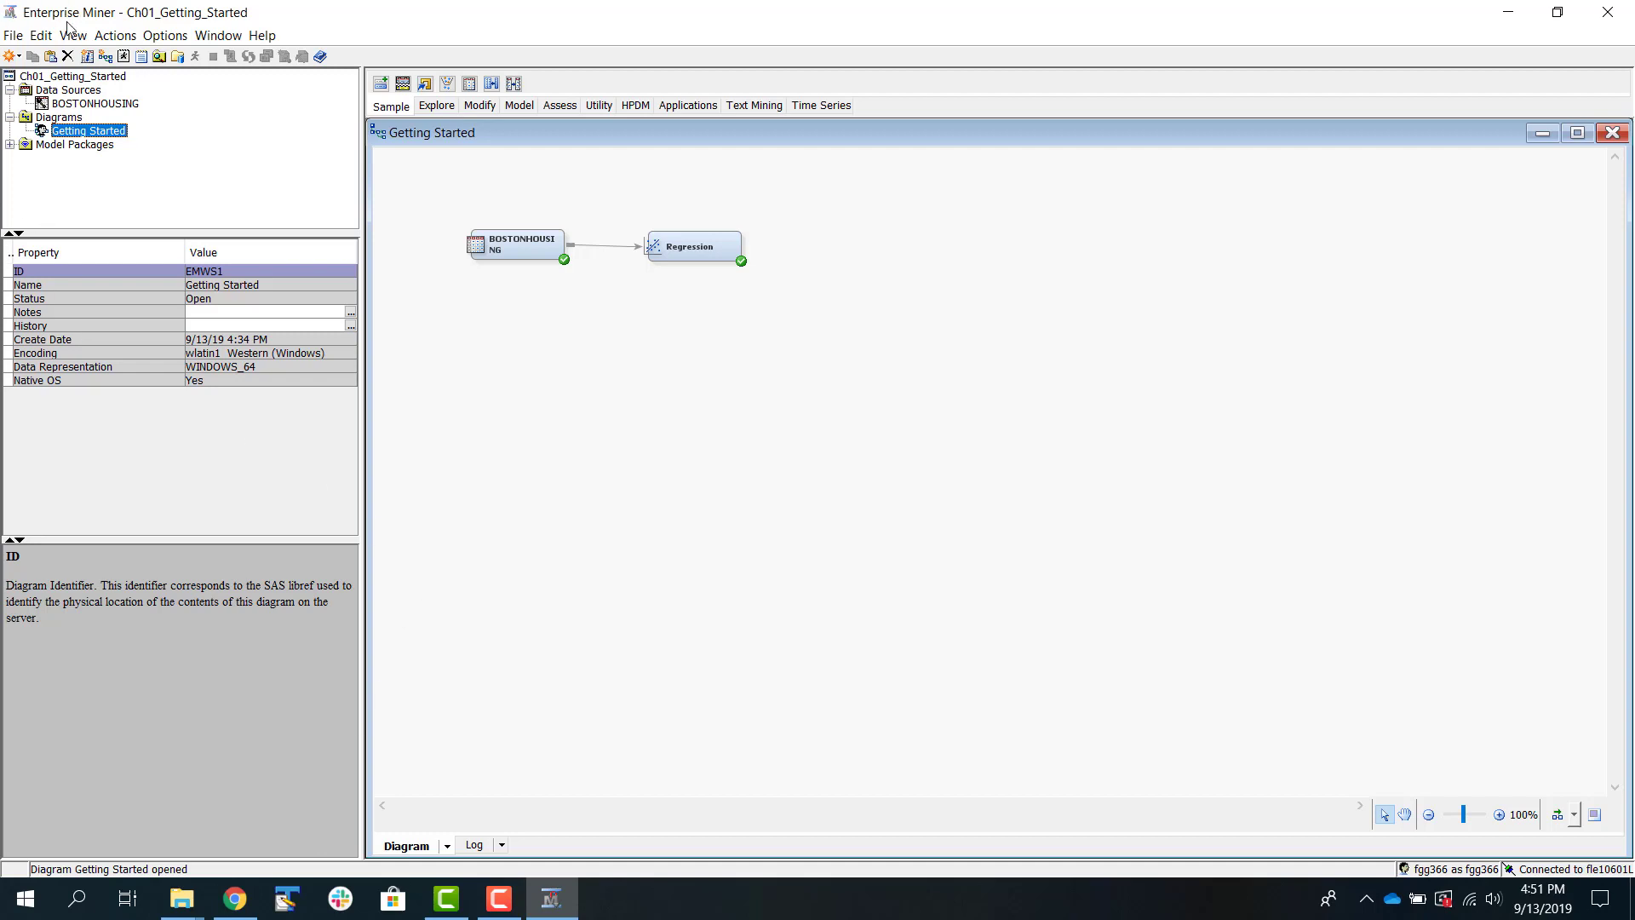
Step: Examine the project's existing libraries in the Library Wizard and cancel the wizard, confirming the cancellation
click(19, 57)
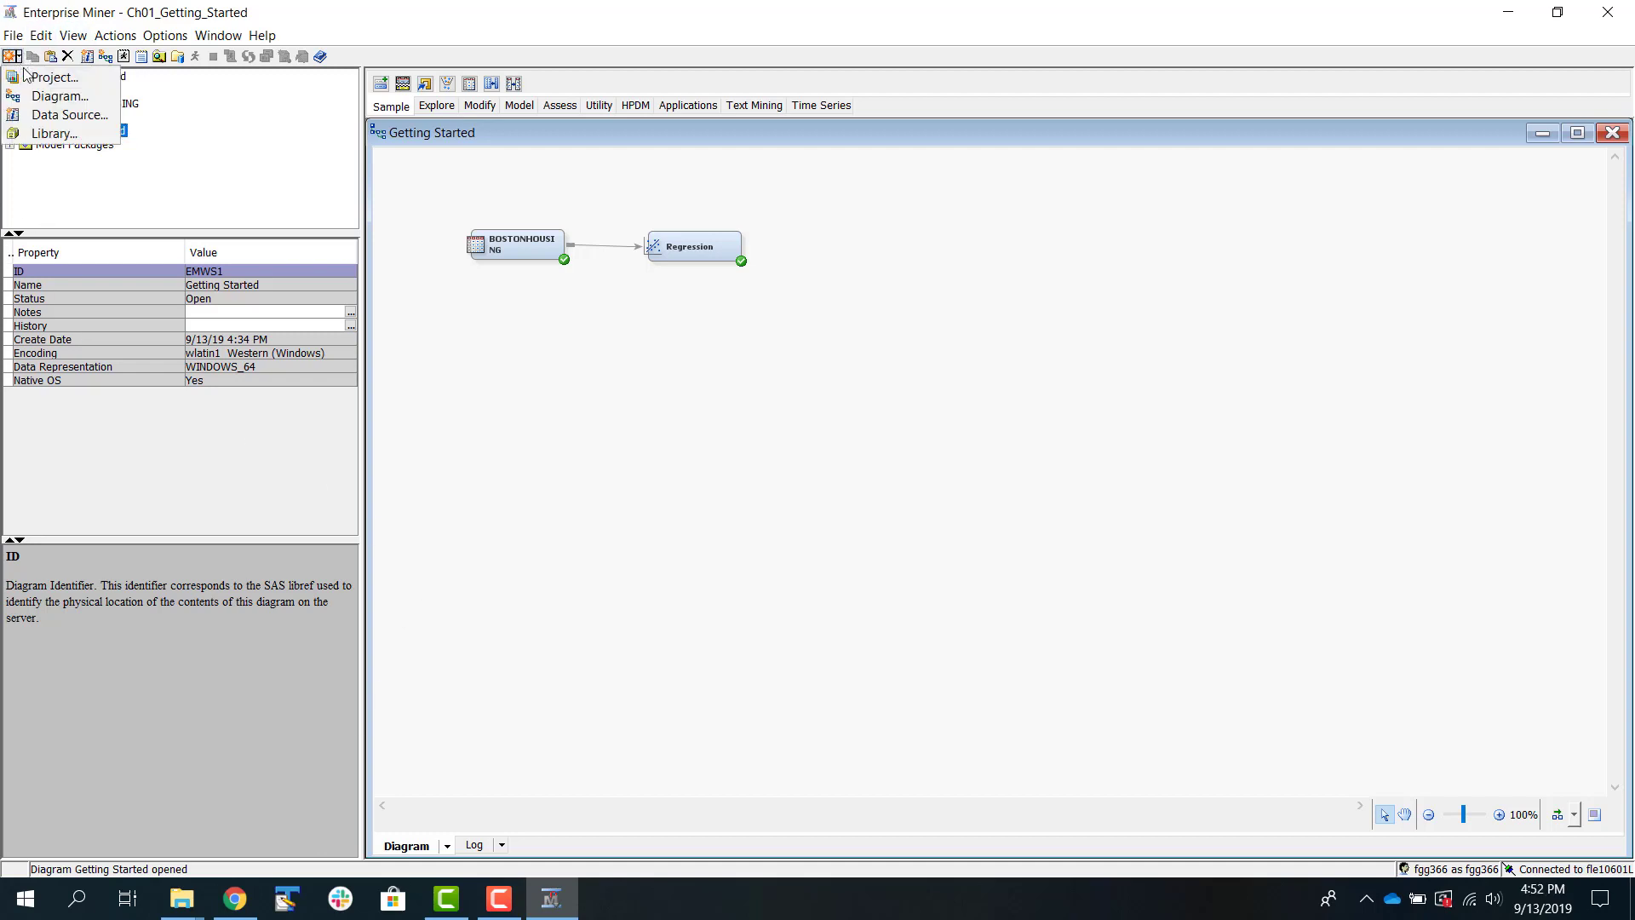
click(61, 134)
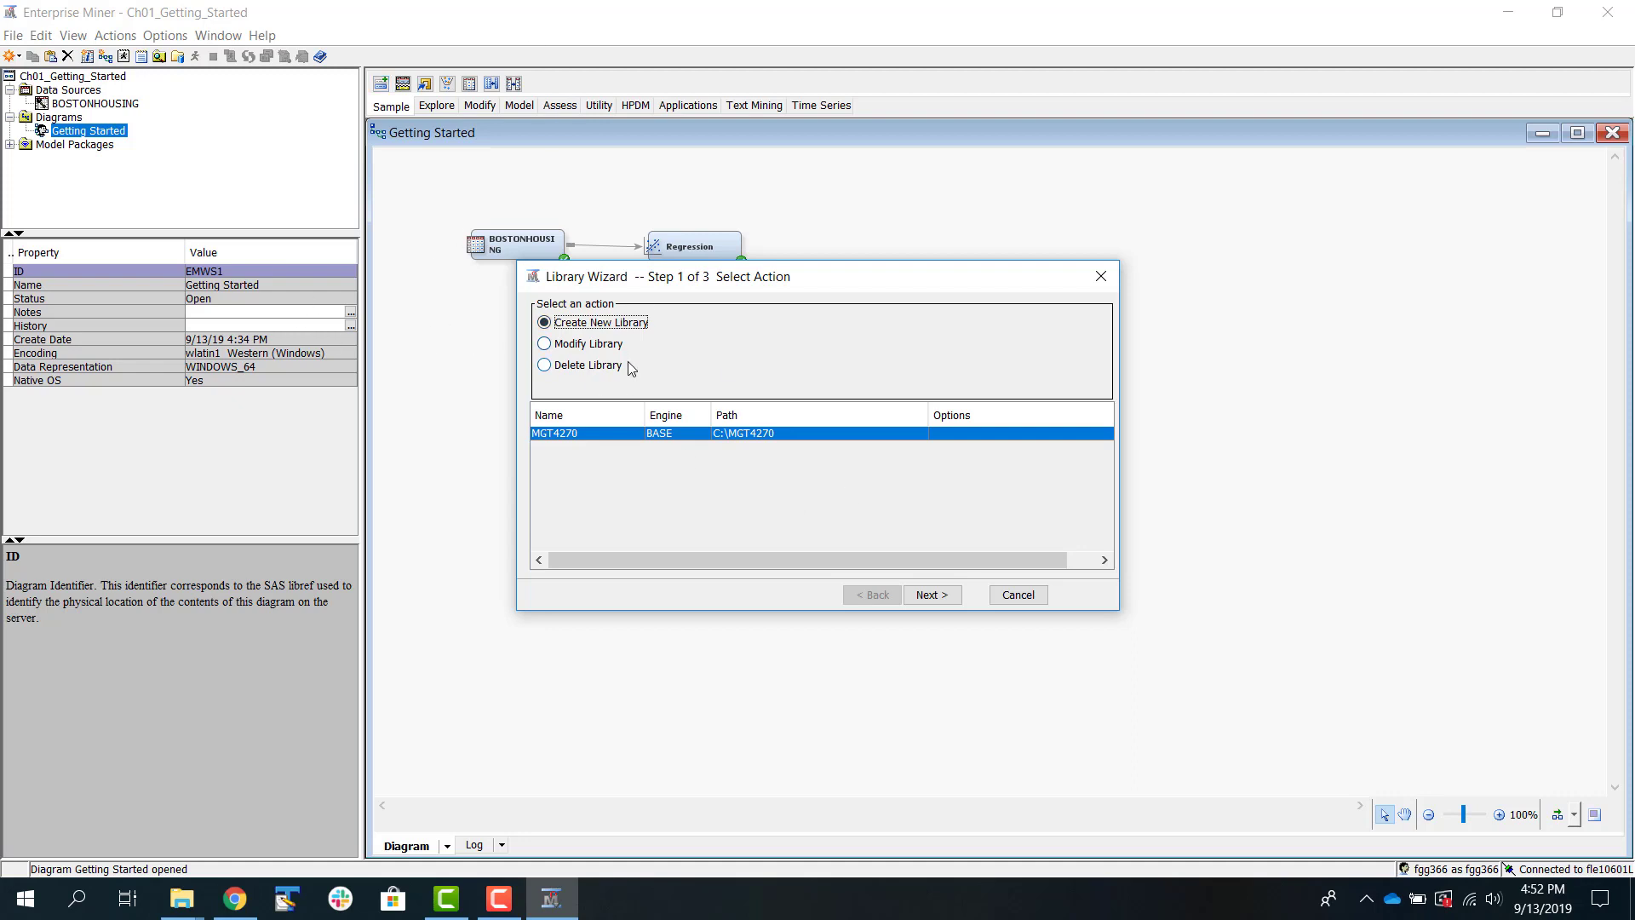
click(1035, 596)
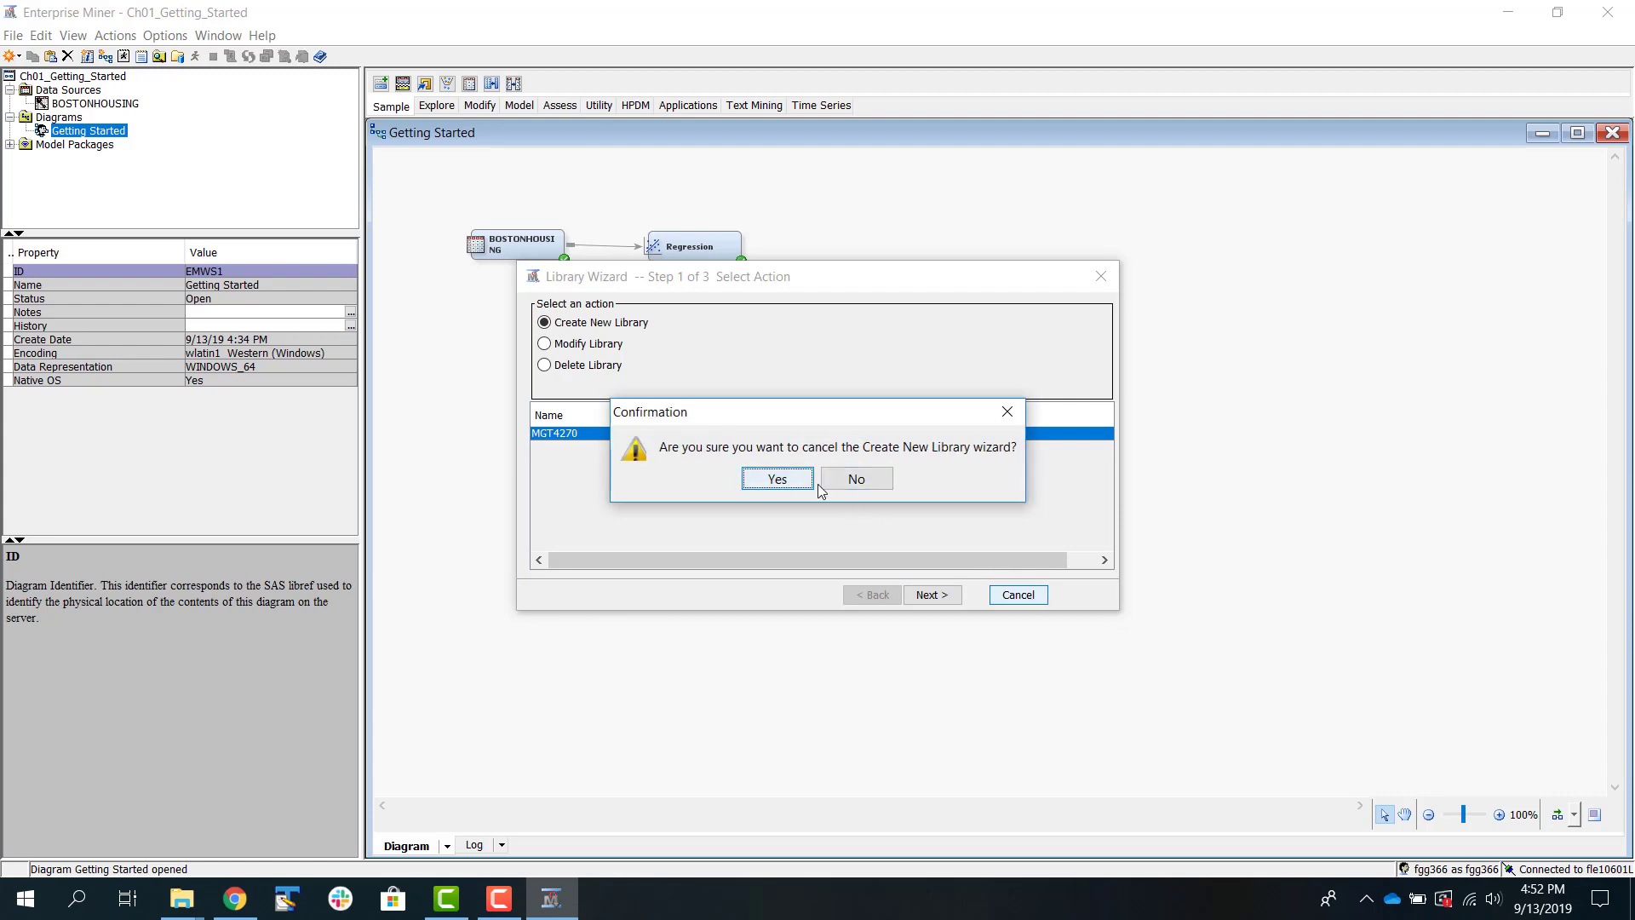
click(771, 476)
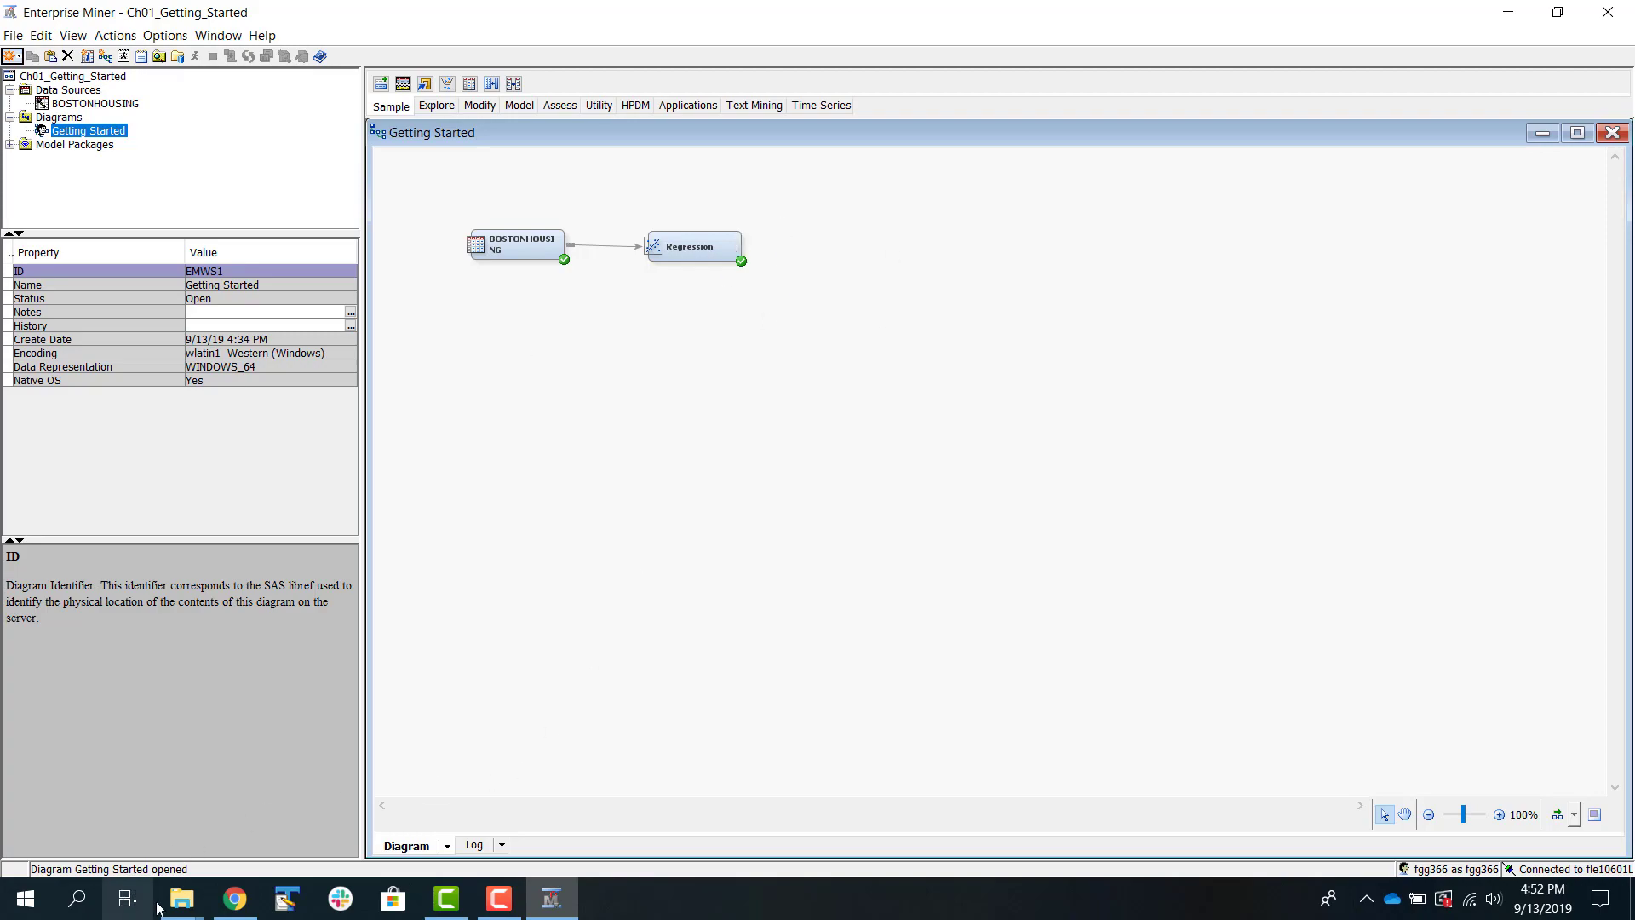
Step: Switch to the File Explorer window showing Ch01_Getting_Started and go up to the MGT4270 folder
mouse_move(179, 902)
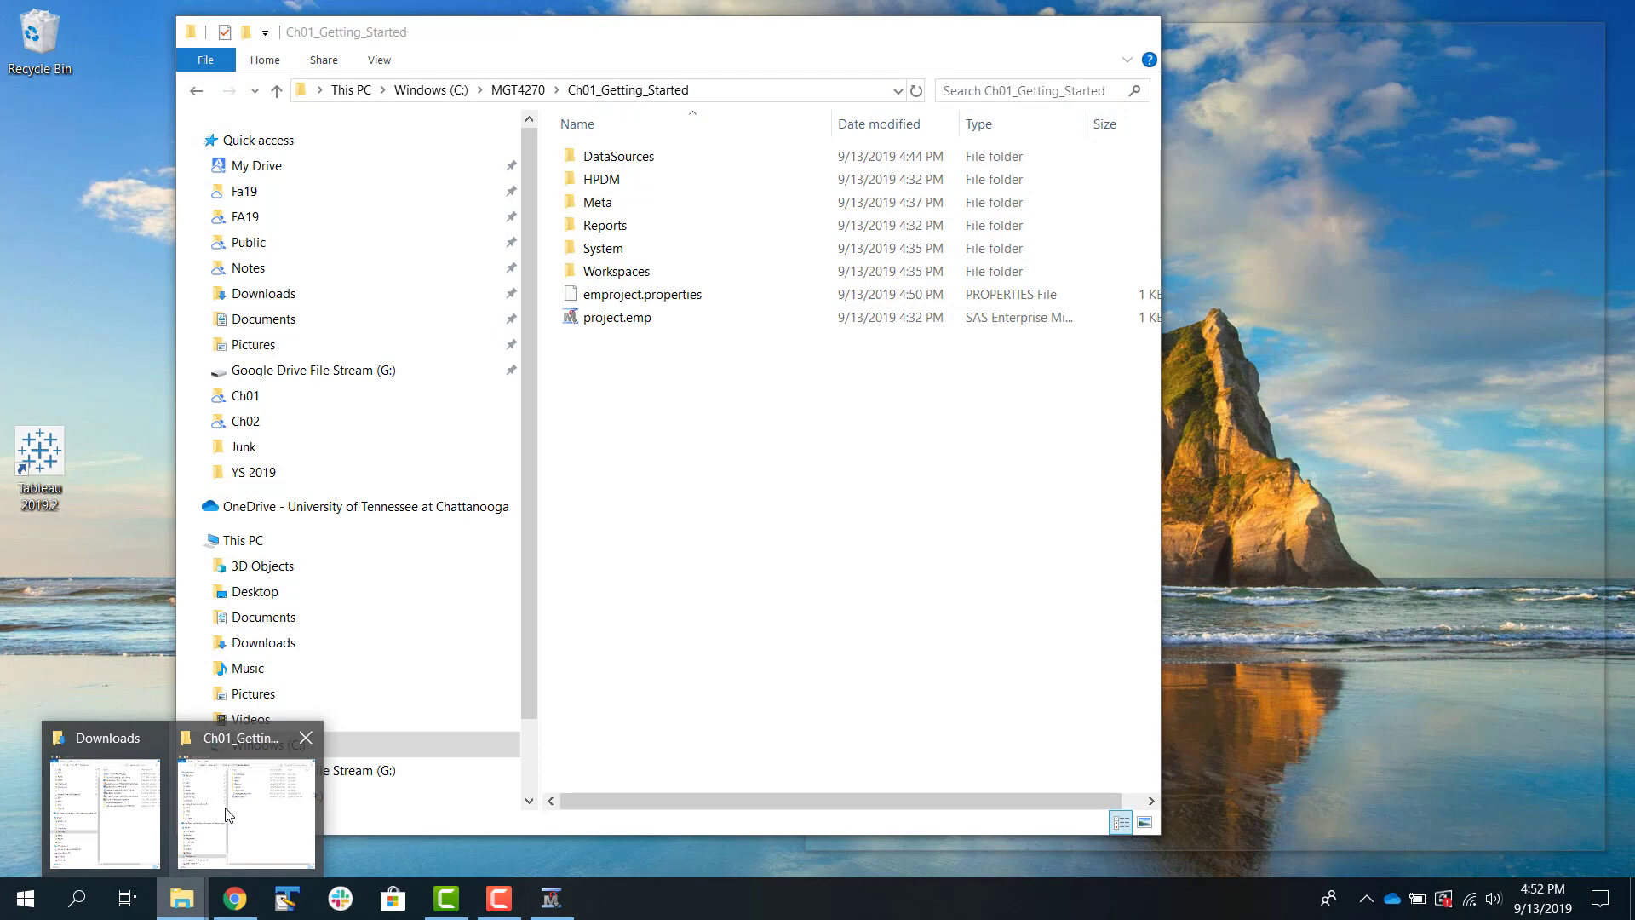
click(193, 822)
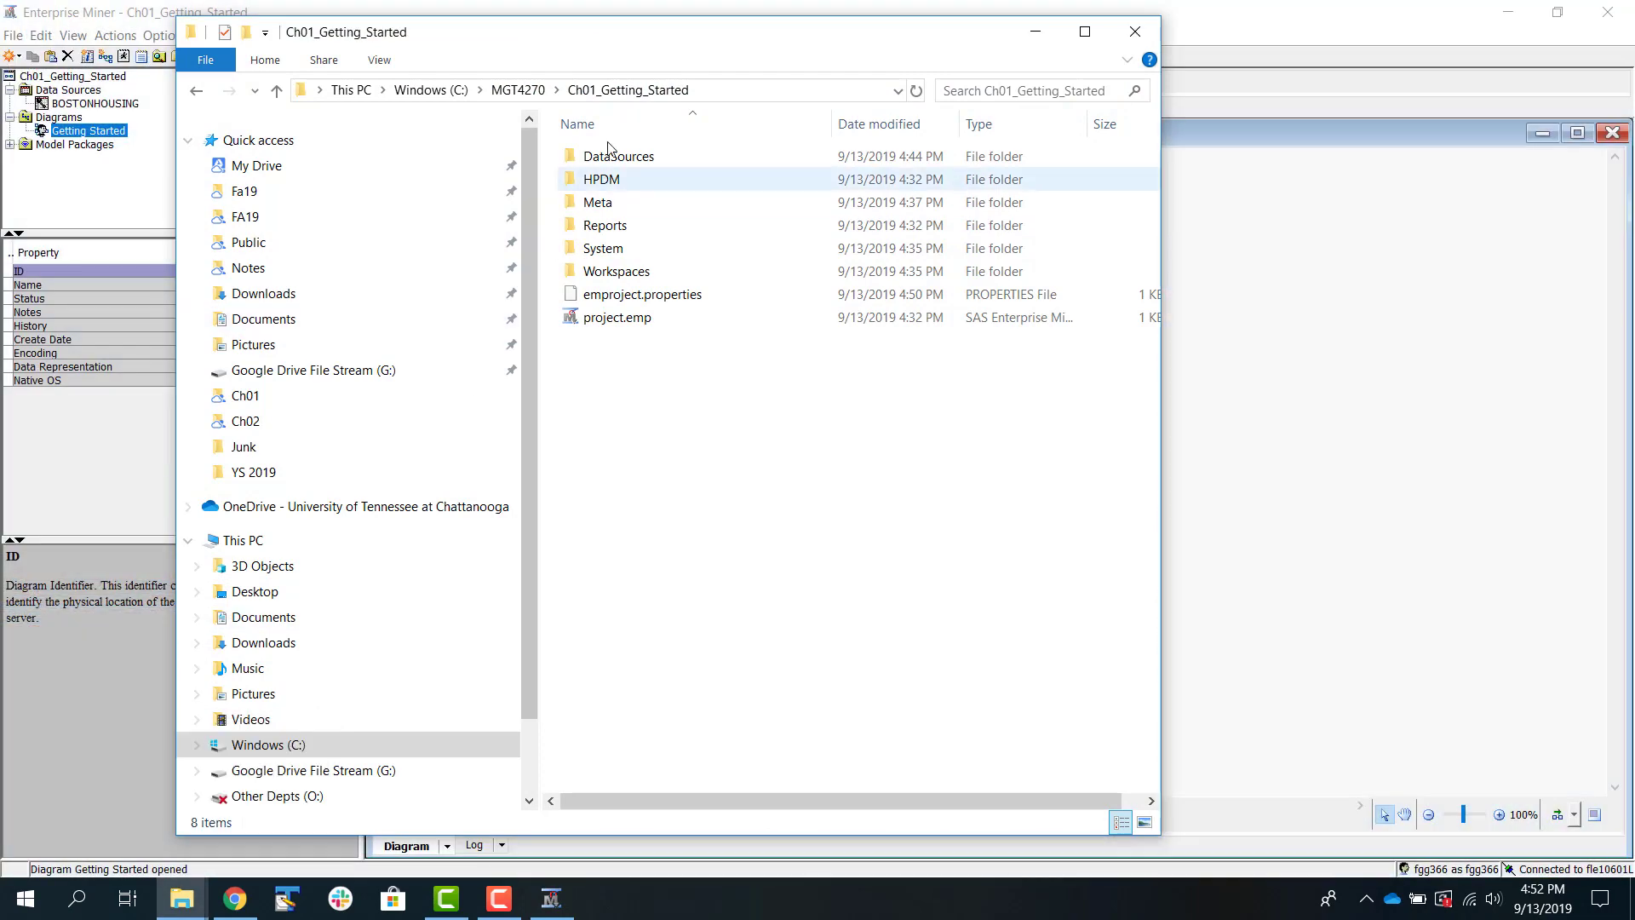
click(518, 89)
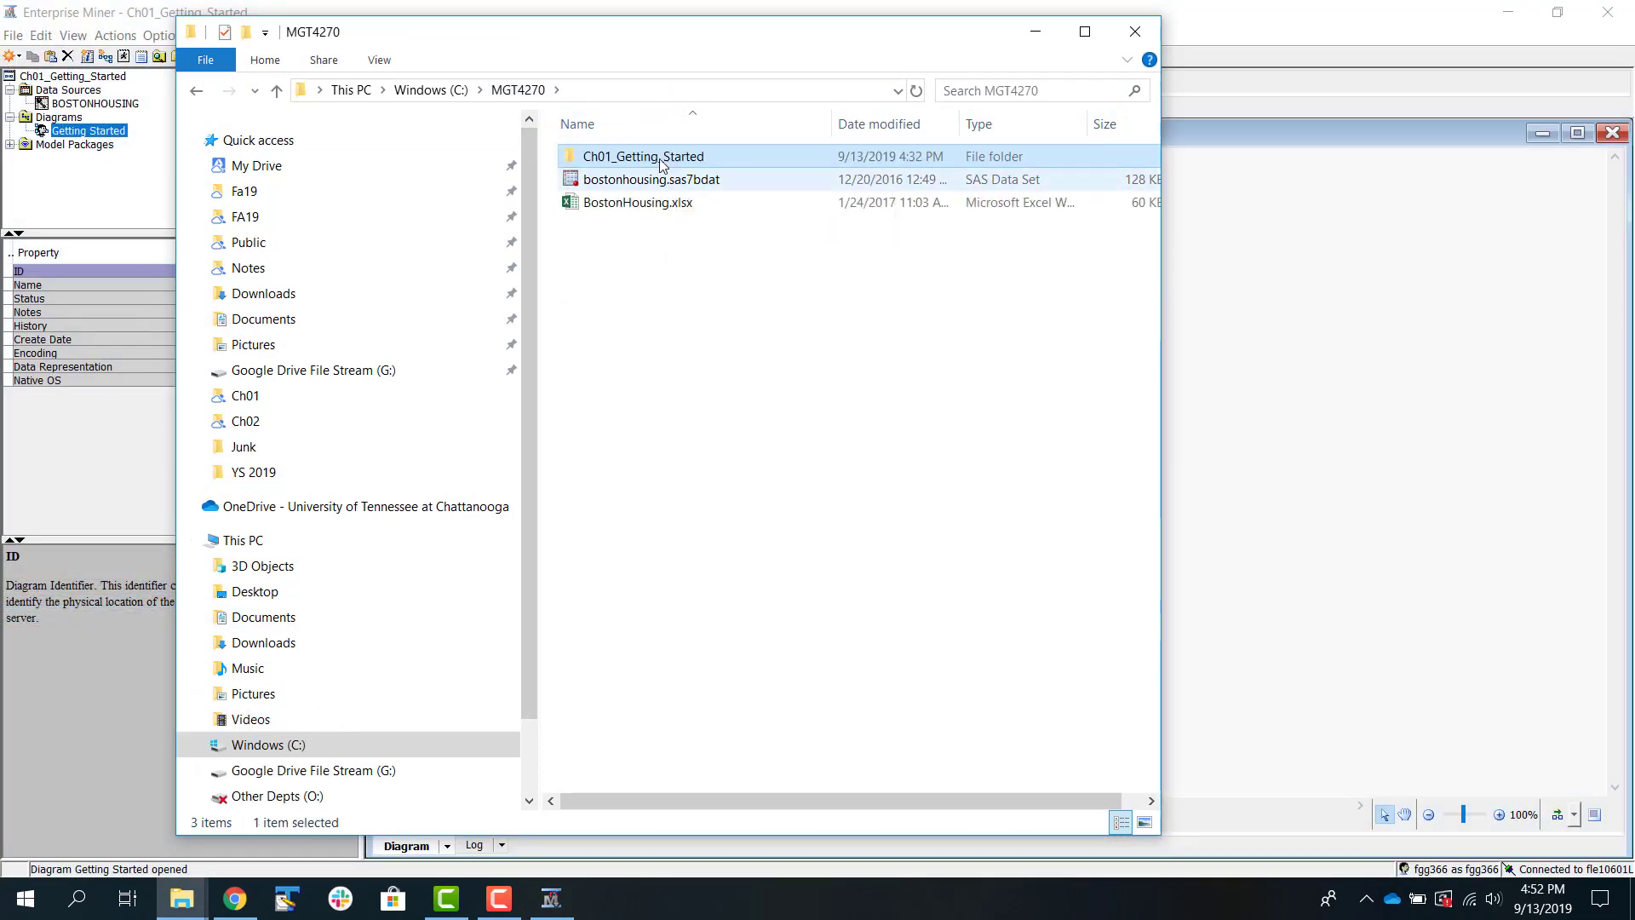